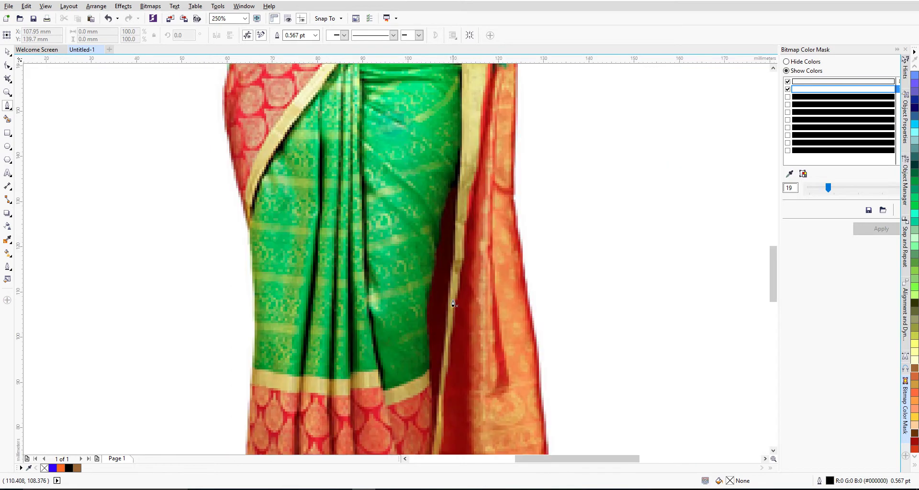
Start a Bezier outline below the hanging fringe, tracing the skirt's lower right edge and wavy hem to its left corner.
{"action": "left_click_drag", "start_coordinate": [777, 286], "coordinate": [776, 350]}
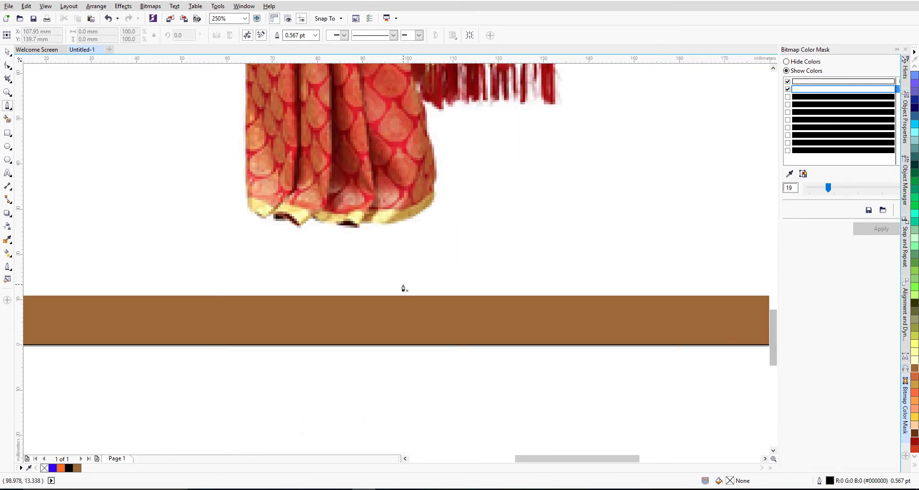
{"action": "left_click", "coordinate": [424, 102]}
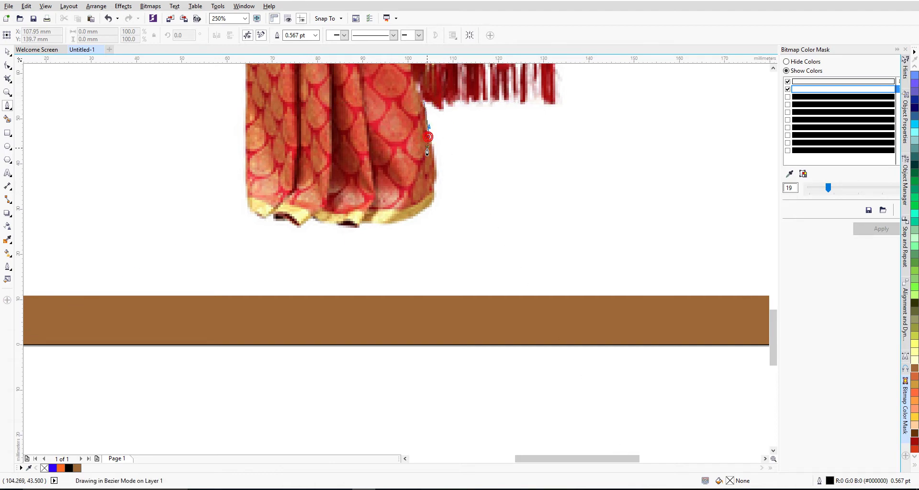
{"action": "left_click", "coordinate": [428, 140]}
{"action": "left_click_drag", "start_coordinate": [434, 195], "coordinate": [429, 207]}
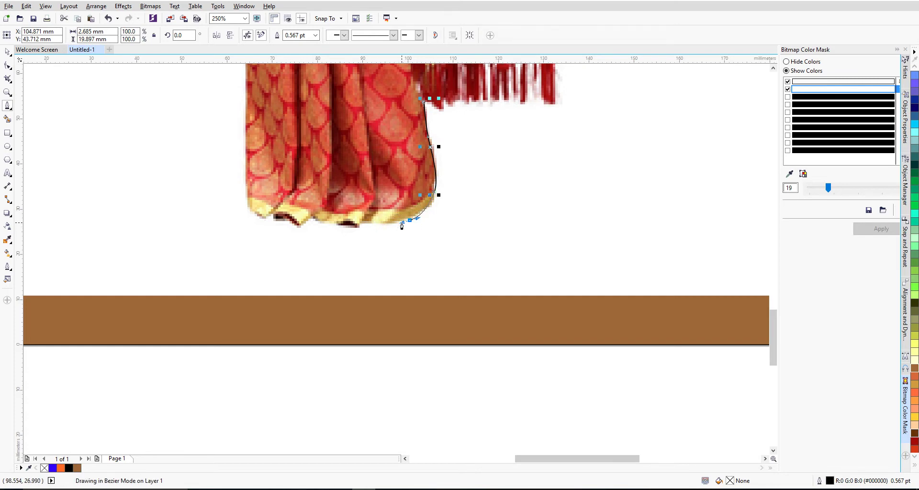
{"action": "left_click_drag", "start_coordinate": [407, 223], "coordinate": [335, 228]}
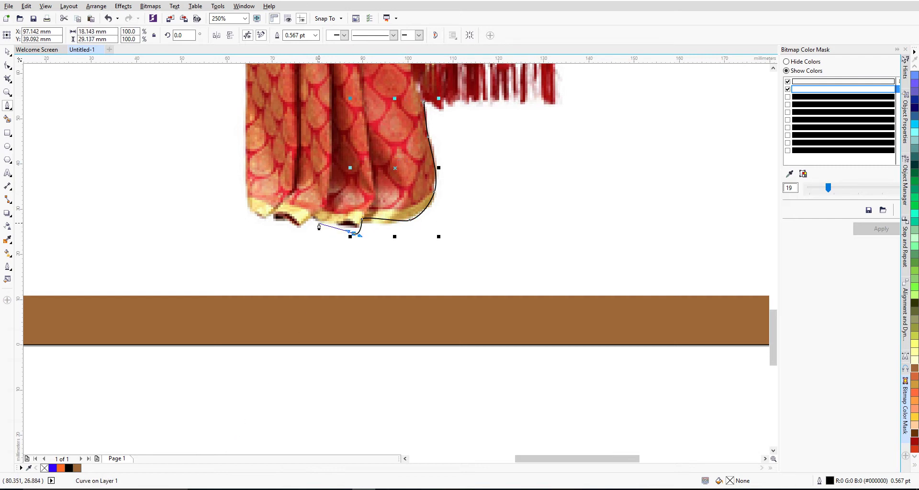
{"action": "left_click", "coordinate": [312, 217]}
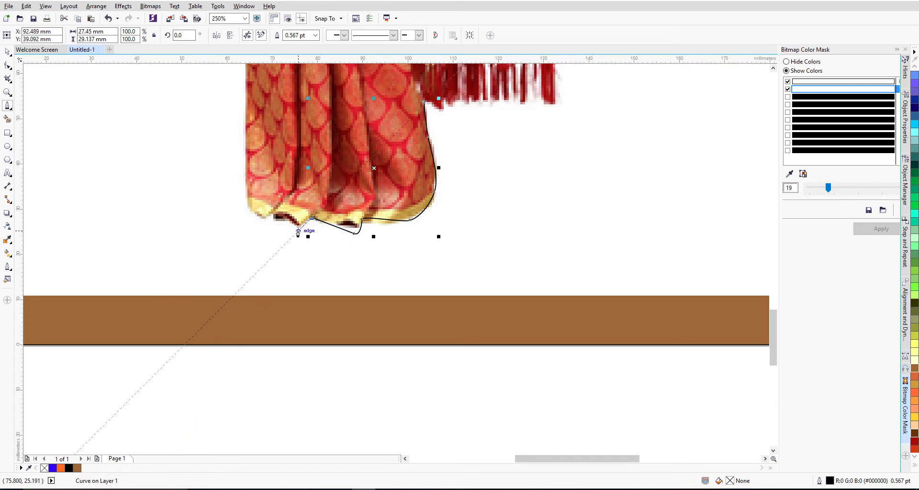
{"action": "mouse_move", "coordinate": [298, 233]}
{"action": "left_mouse_down"}
{"action": "mouse_move", "coordinate": [284, 218]}
{"action": "mouse_move", "coordinate": [254, 218]}
{"action": "left_mouse_up"}
{"action": "left_click", "coordinate": [281, 214]}
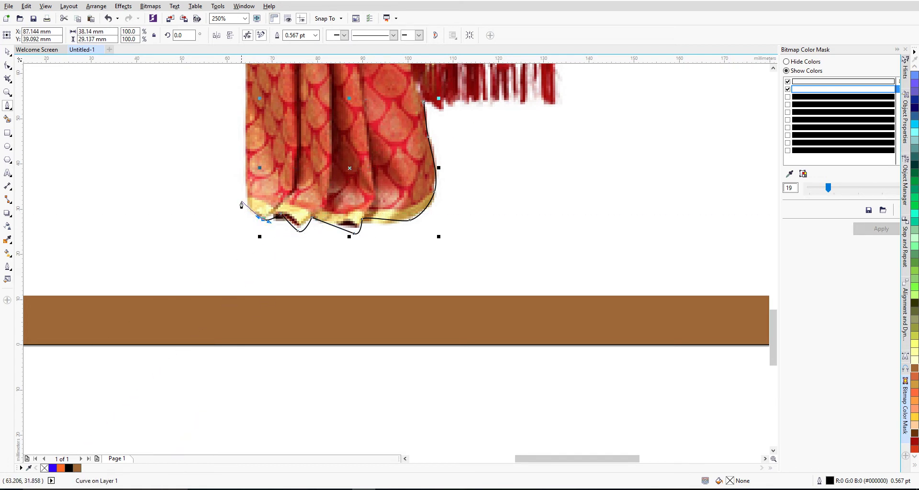
{"action": "left_click", "coordinate": [246, 206]}
Continue the outline up the left edge of the skirt, around the hip, to the green drape at the waist.
{"action": "scroll", "coordinate": [774, 71], "scroll_direction": "up", "scroll_amount": 5}
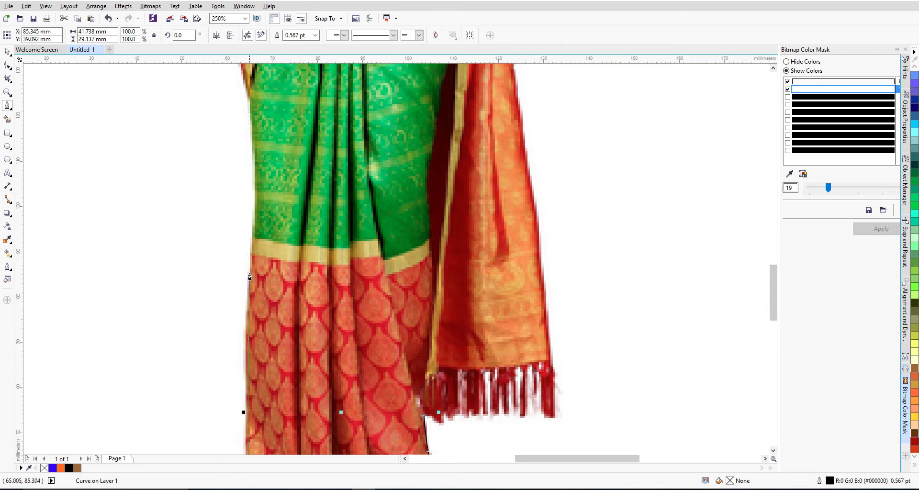
{"action": "left_click", "coordinate": [250, 272]}
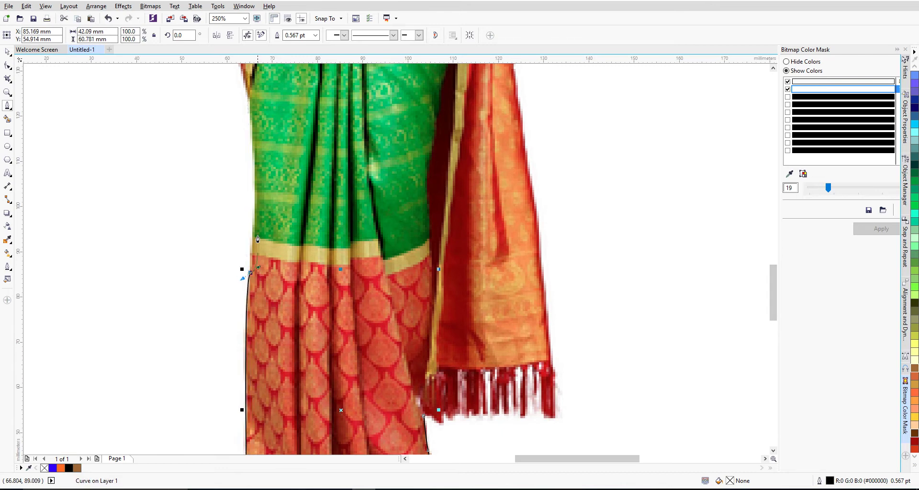
{"action": "left_click", "coordinate": [251, 102]}
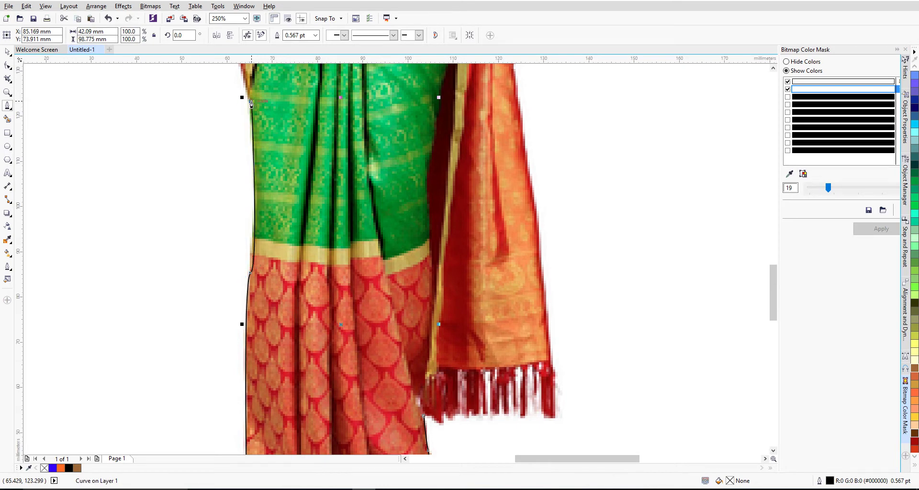
{"action": "left_click", "coordinate": [773, 69]}
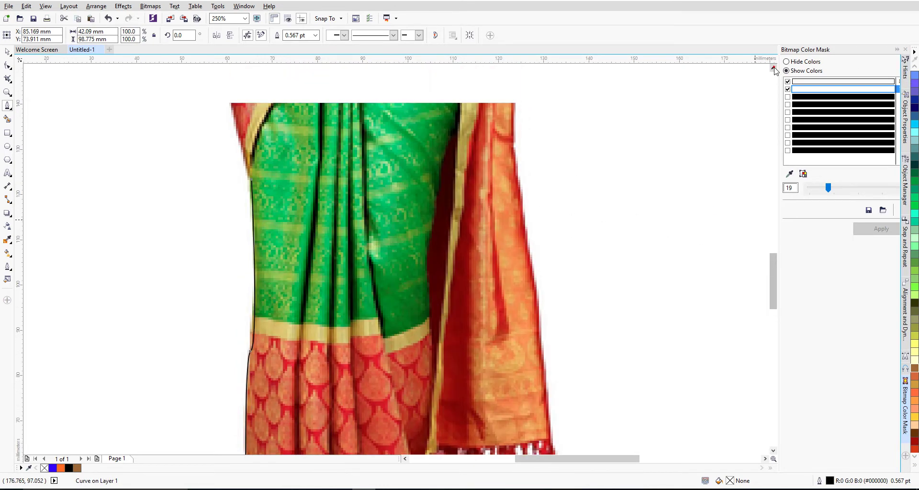
{"action": "left_click", "coordinate": [774, 68]}
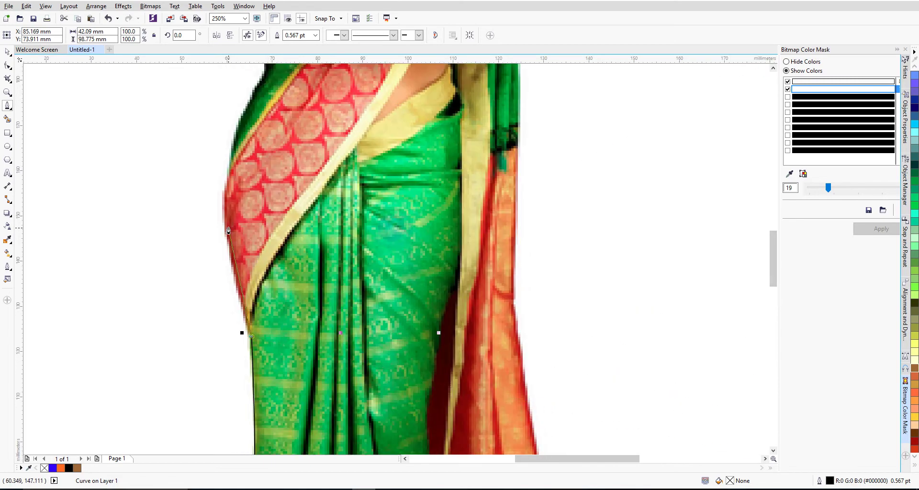
{"action": "left_click_drag", "start_coordinate": [222, 210], "coordinate": [227, 188]}
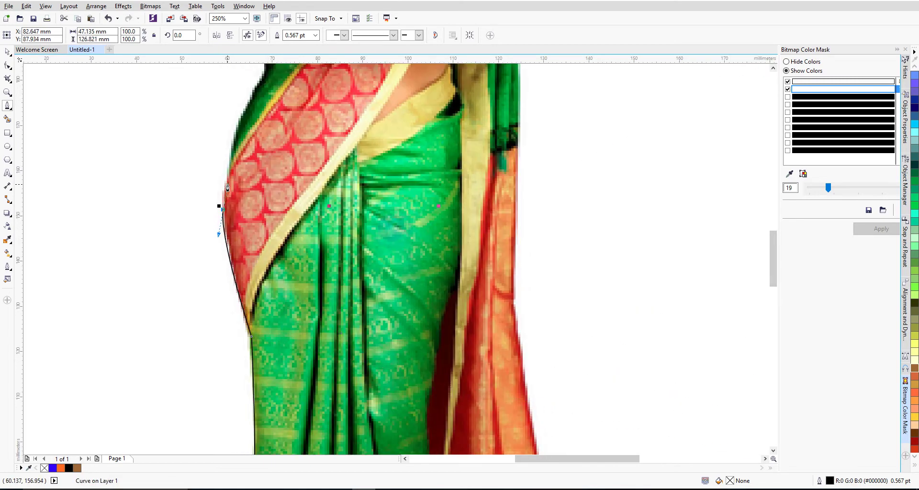
{"action": "left_click", "coordinate": [240, 120]}
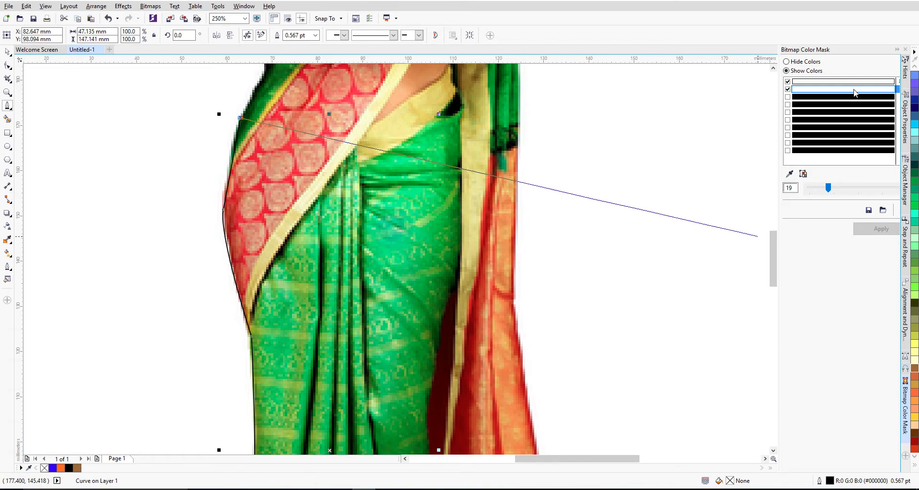
Extend the outline up the left waist, under the forearm, around the left elbow and up the outer edge of the sleeve.
{"action": "left_click", "coordinate": [773, 68]}
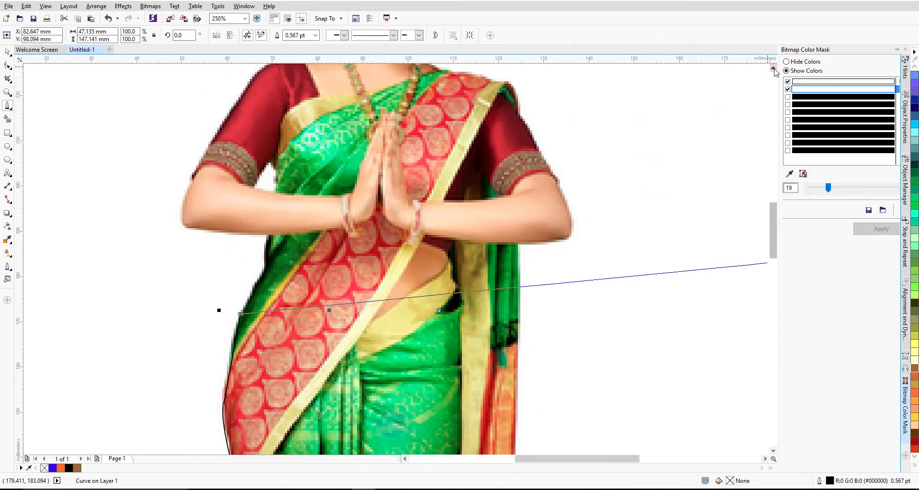
{"action": "left_click", "coordinate": [265, 272]}
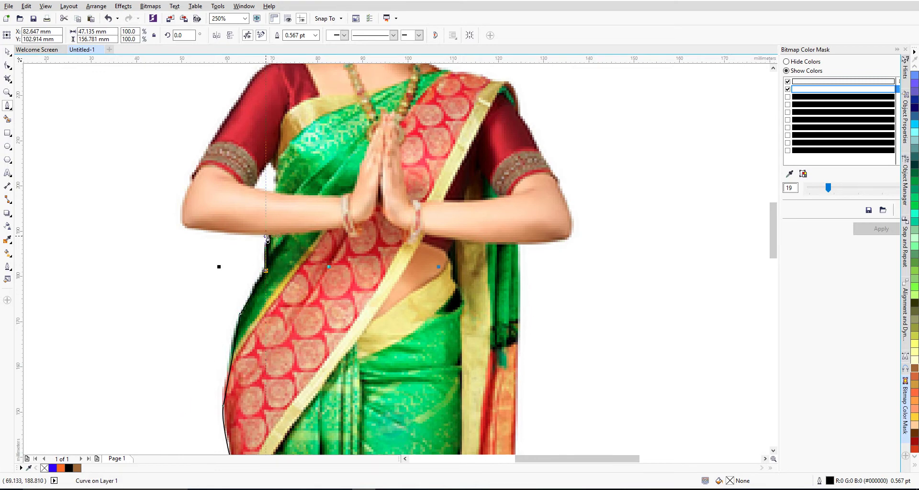
{"action": "left_click", "coordinate": [267, 236]}
{"action": "left_click_drag", "start_coordinate": [184, 227], "coordinate": [205, 162]}
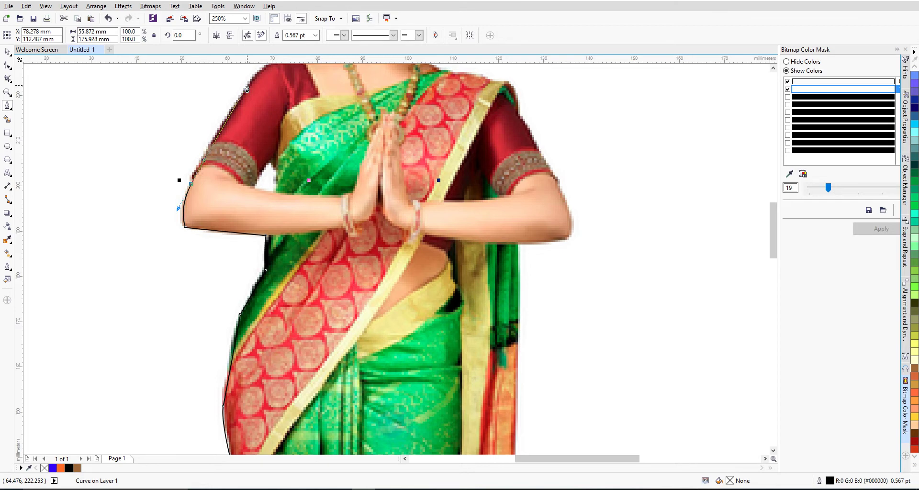
{"action": "left_click", "coordinate": [234, 105]}
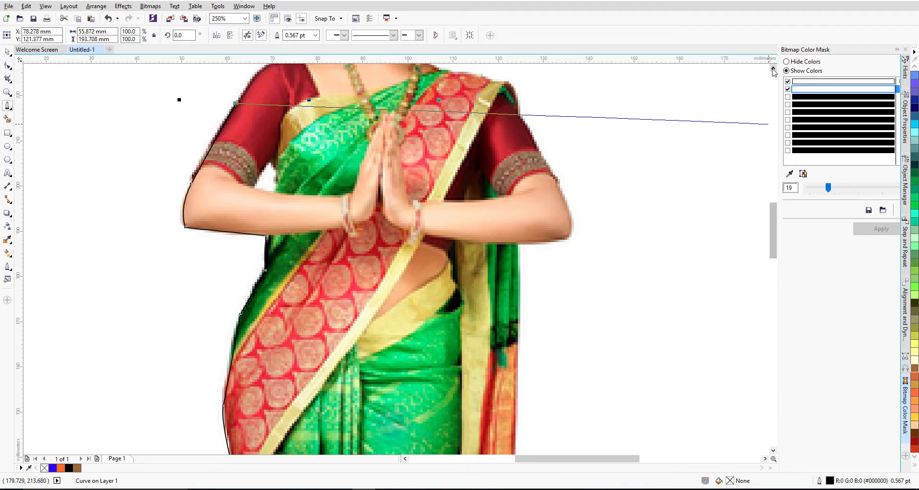
Trace the outline over the left shoulder, up the neck and around the left earring.
{"action": "scroll", "coordinate": [773, 68], "scroll_direction": "up", "scroll_amount": 3}
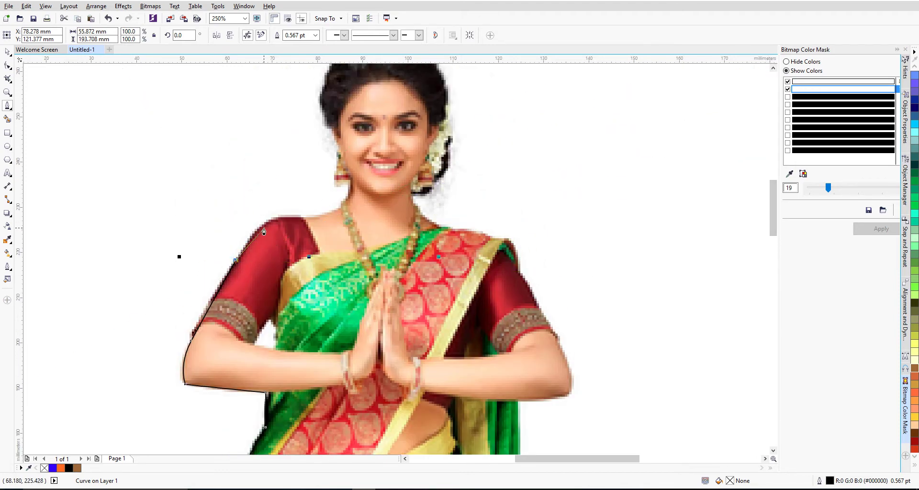
{"action": "left_click_drag", "start_coordinate": [271, 221], "coordinate": [288, 221]}
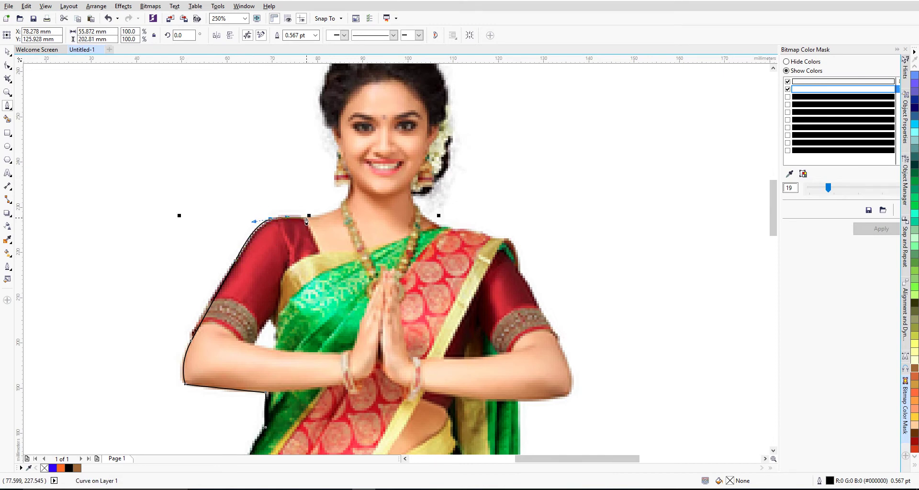
{"action": "left_click", "coordinate": [307, 219]}
{"action": "mouse_move", "coordinate": [343, 209]}
{"action": "left_mouse_down"}
{"action": "mouse_move", "coordinate": [350, 178]}
{"action": "mouse_move", "coordinate": [337, 185]}
{"action": "left_mouse_up"}
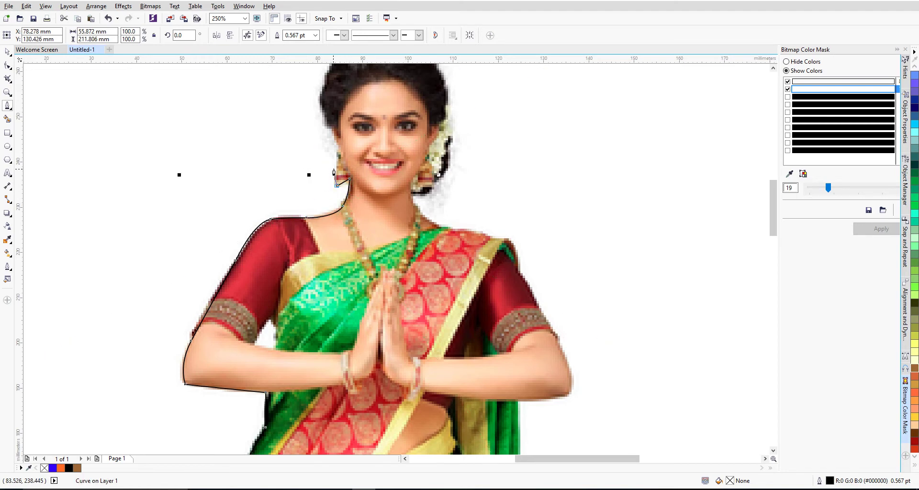
{"action": "left_click", "coordinate": [337, 172]}
{"action": "left_click", "coordinate": [340, 160]}
Trace the outline along the left side of the face and hair and over the top of the head.
{"action": "left_click_drag", "start_coordinate": [338, 141], "coordinate": [331, 129]}
{"action": "left_click", "coordinate": [325, 122]}
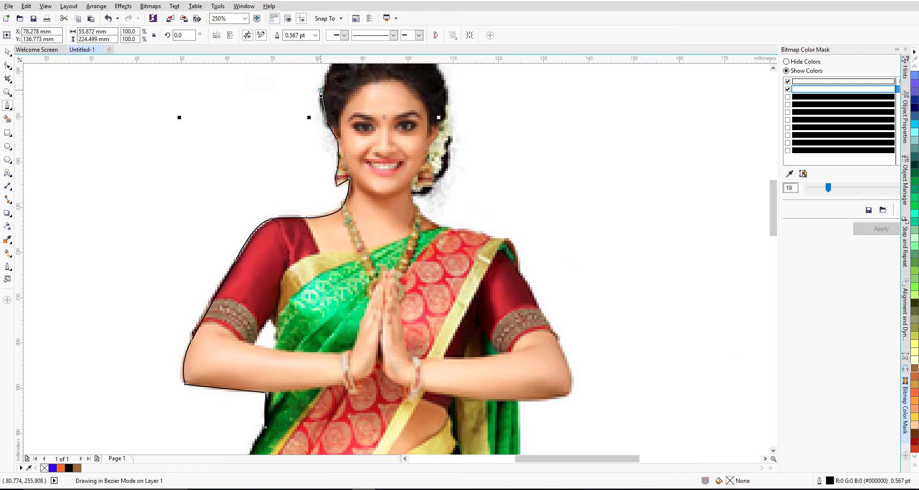
{"action": "left_click_drag", "start_coordinate": [320, 89], "coordinate": [329, 72]}
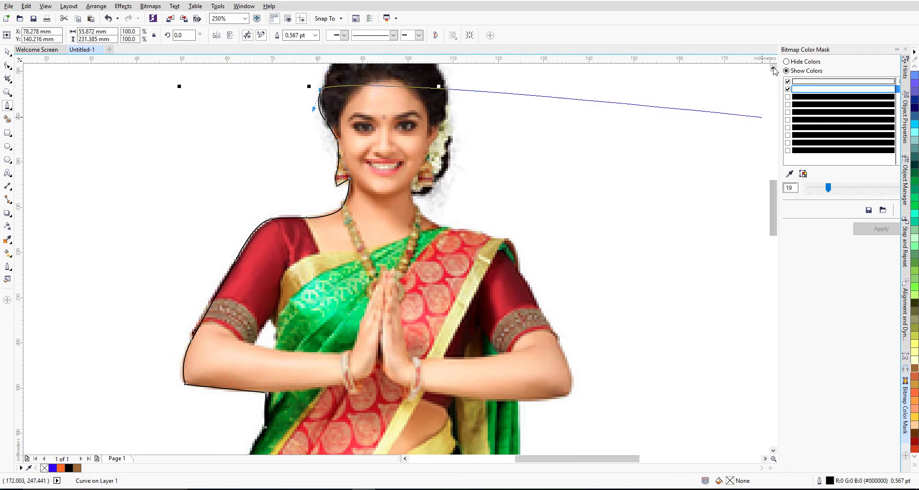
{"action": "scroll", "coordinate": [774, 71], "scroll_direction": "up", "scroll_amount": 3}
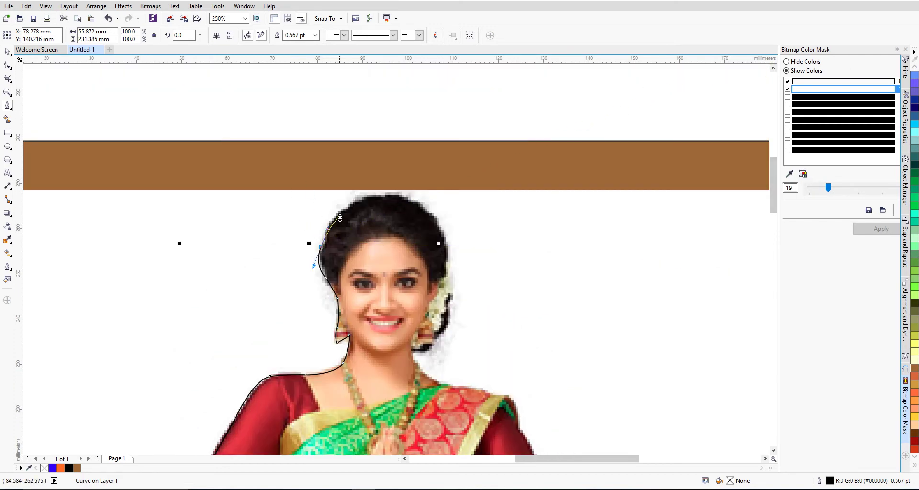
{"action": "left_click", "coordinate": [342, 212]}
{"action": "left_click", "coordinate": [412, 194]}
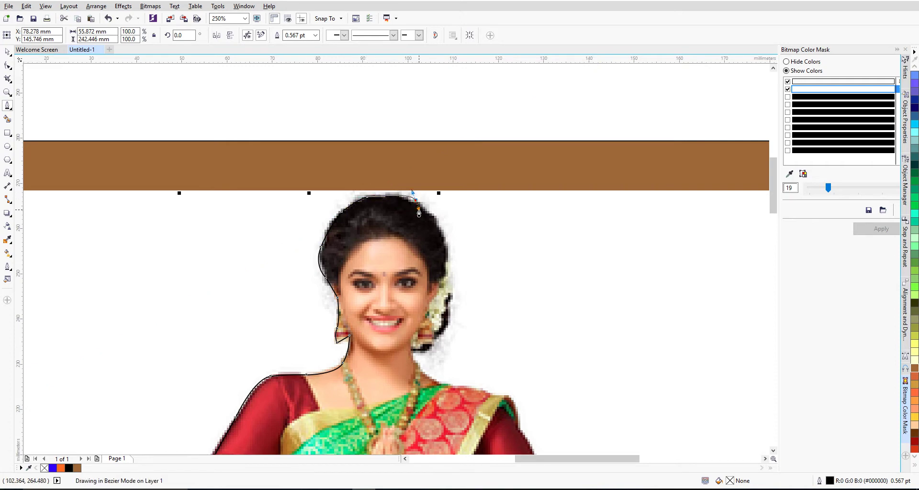
Continue the outline down the right side of the hair, around the flowers and earring, to the neck.
{"action": "mouse_move", "coordinate": [419, 213]}
{"action": "left_mouse_down"}
{"action": "mouse_move", "coordinate": [442, 242]}
{"action": "mouse_move", "coordinate": [450, 278]}
{"action": "left_mouse_up"}
{"action": "left_click", "coordinate": [443, 286]}
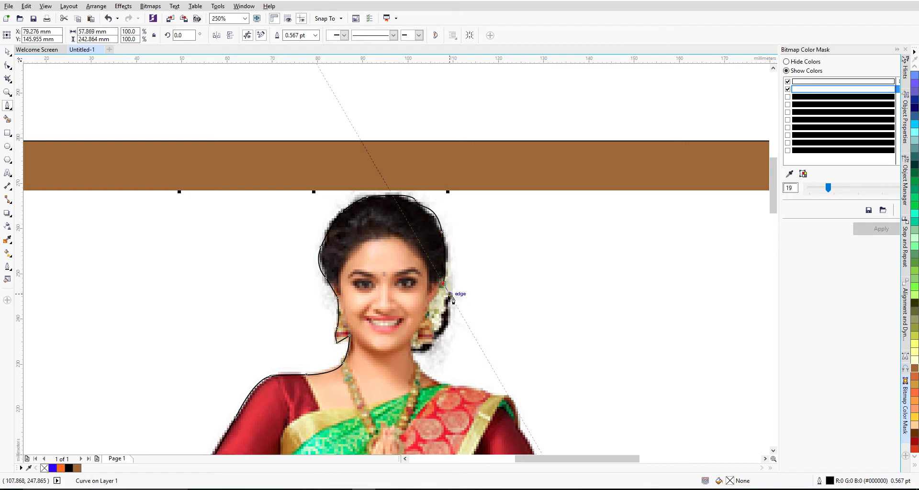
{"action": "left_click_drag", "start_coordinate": [453, 294], "coordinate": [445, 333]}
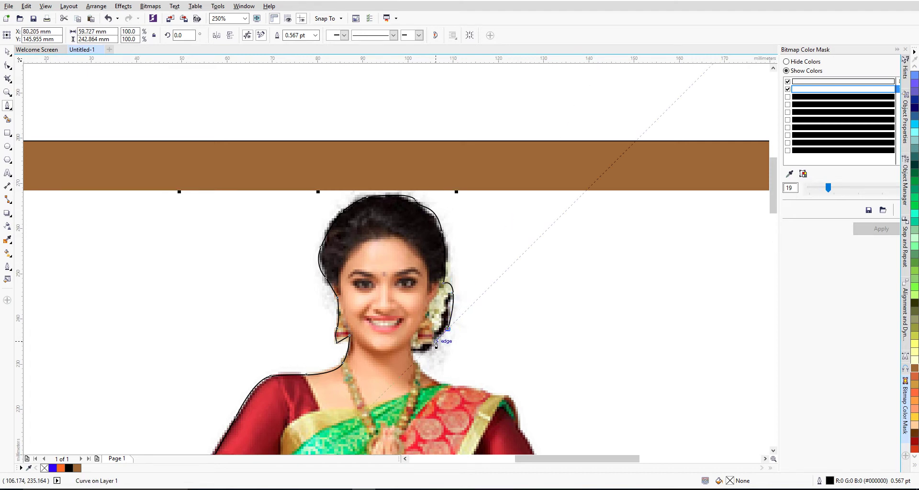
{"action": "left_click", "coordinate": [432, 343]}
{"action": "left_click_drag", "start_coordinate": [414, 357], "coordinate": [412, 355]}
Trace the outline across the right shoulder, down the sleeve, around the elbow and under the forearm to the hanging drape.
{"action": "left_click_drag", "start_coordinate": [447, 386], "coordinate": [625, 383]}
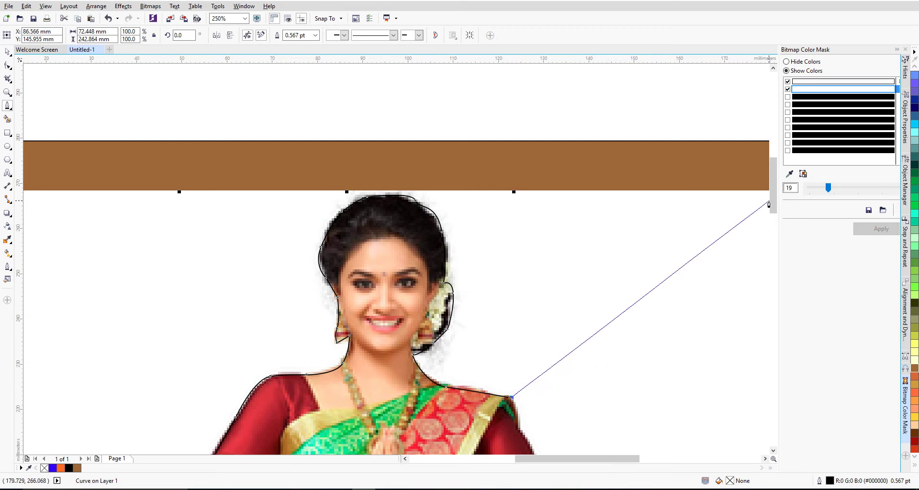
{"action": "scroll", "coordinate": [768, 206], "scroll_direction": "down", "scroll_amount": 4}
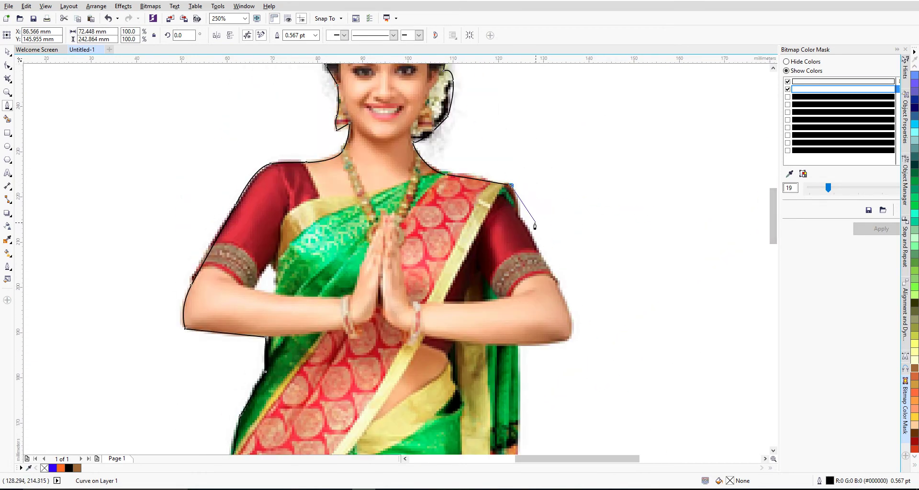
{"action": "left_click_drag", "start_coordinate": [521, 208], "coordinate": [521, 218]}
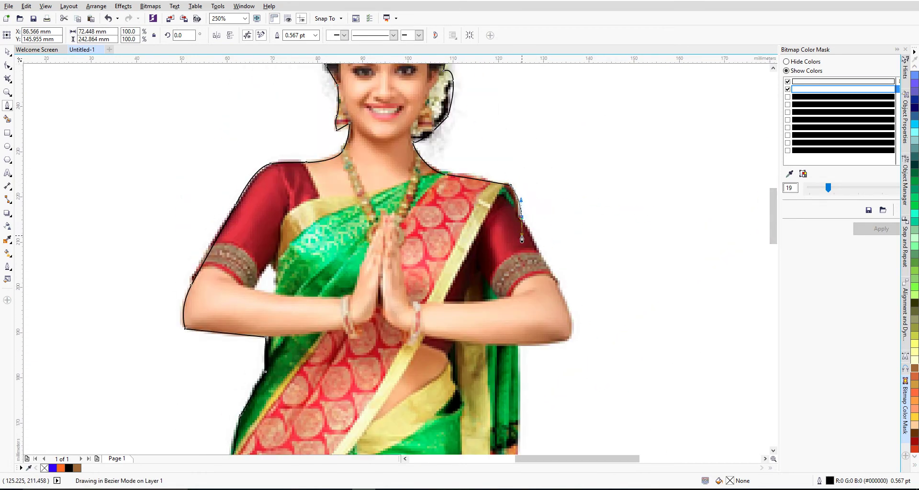
{"action": "left_click", "coordinate": [557, 281]}
{"action": "left_click_drag", "start_coordinate": [571, 335], "coordinate": [565, 352]}
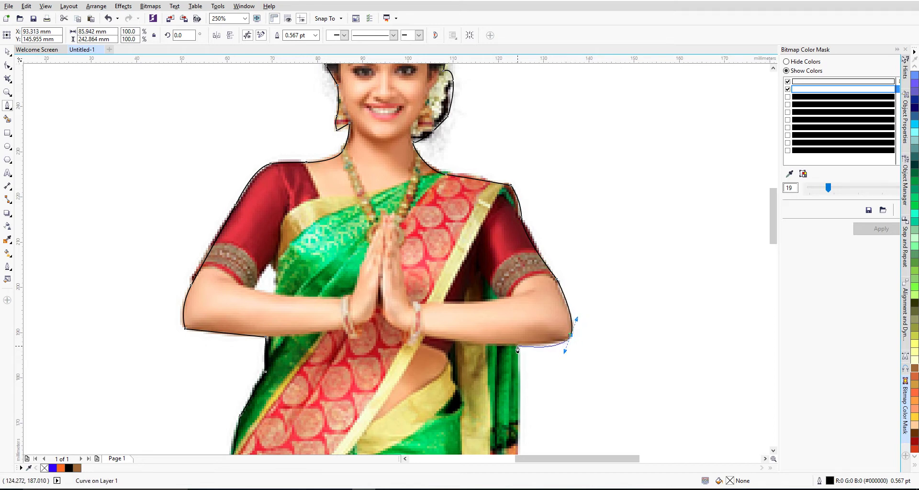
{"action": "left_click", "coordinate": [518, 347]}
Continue the outline down the outer edge of the hanging drape to the outer corner of its tassel fringe.
{"action": "left_click", "coordinate": [772, 451]}
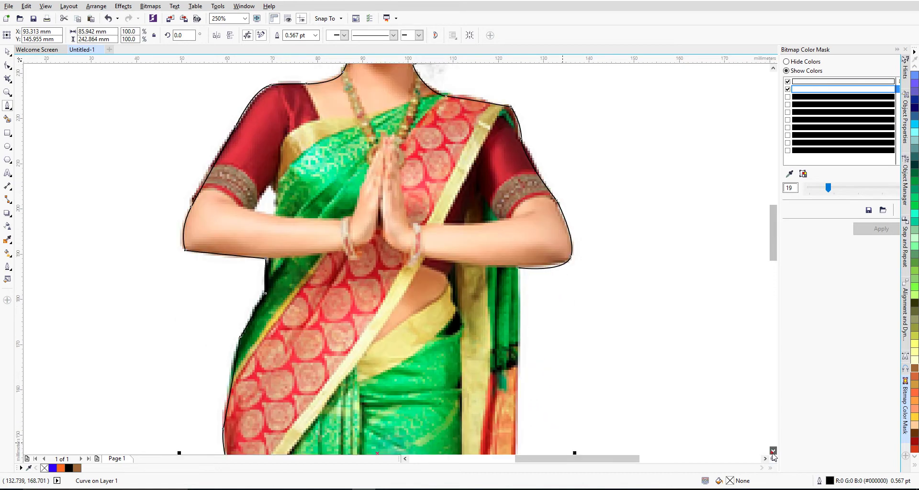
{"action": "left_click", "coordinate": [515, 449]}
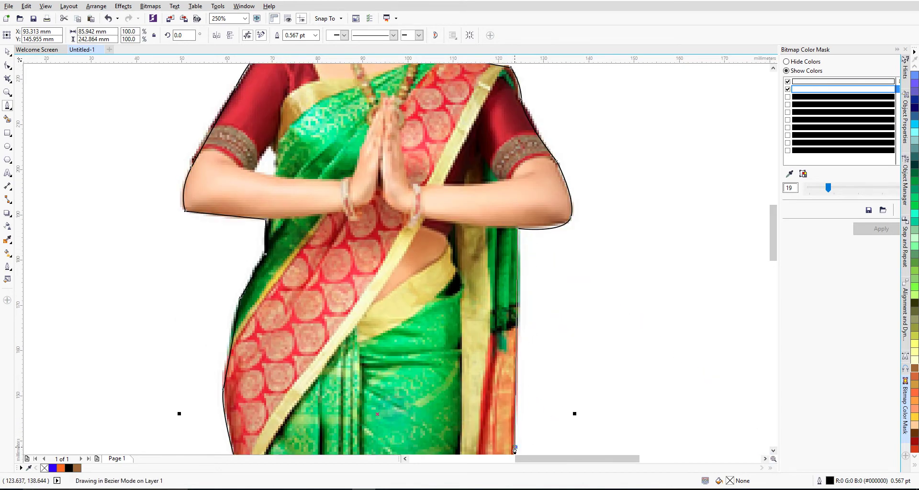
{"action": "left_click", "coordinate": [773, 450]}
{"action": "left_click", "coordinate": [773, 450]}
{"action": "left_click", "coordinate": [773, 450]}
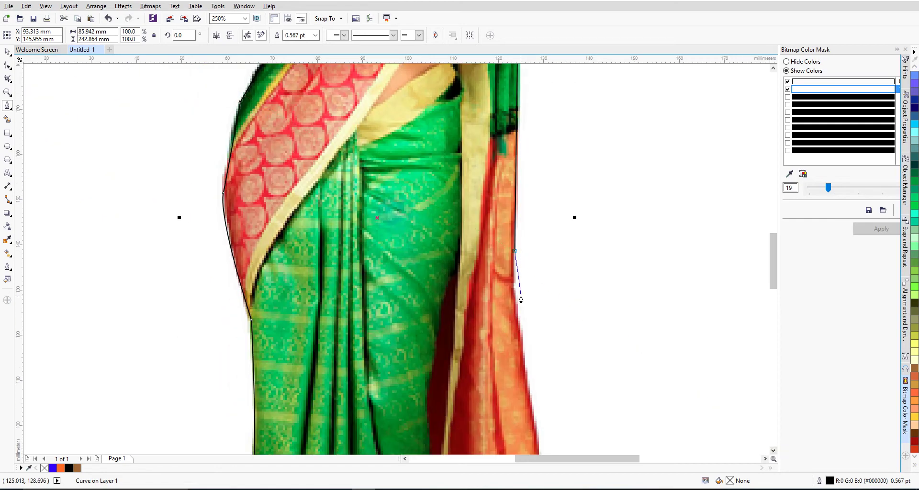
{"action": "left_click_drag", "start_coordinate": [516, 309], "coordinate": [517, 325]}
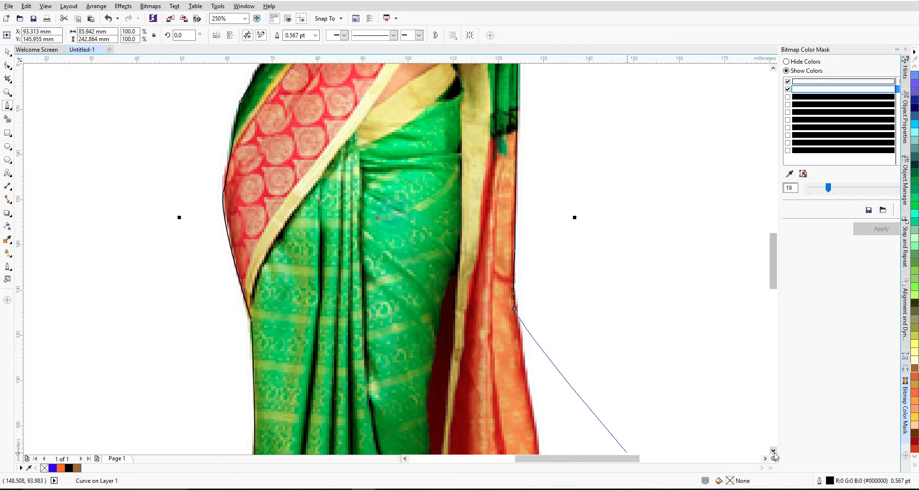
{"action": "scroll", "coordinate": [773, 451], "scroll_direction": "down", "scroll_amount": 6}
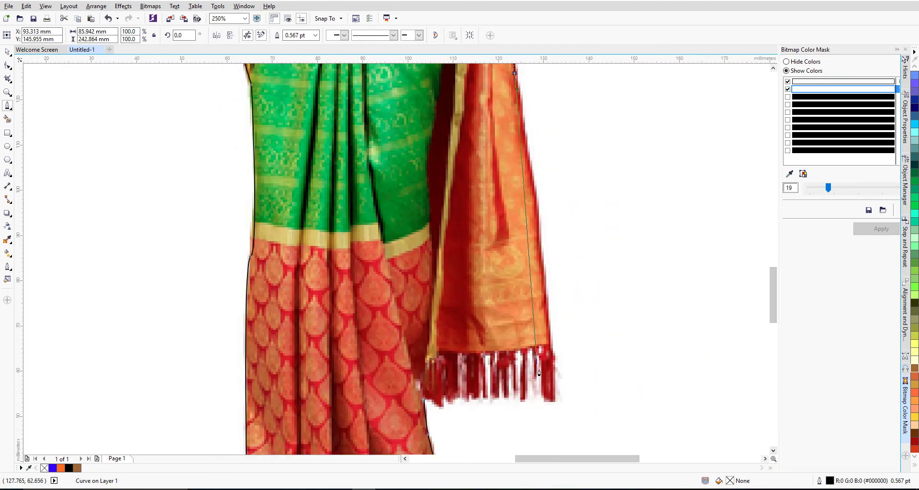
{"action": "left_click_drag", "start_coordinate": [557, 396], "coordinate": [555, 421]}
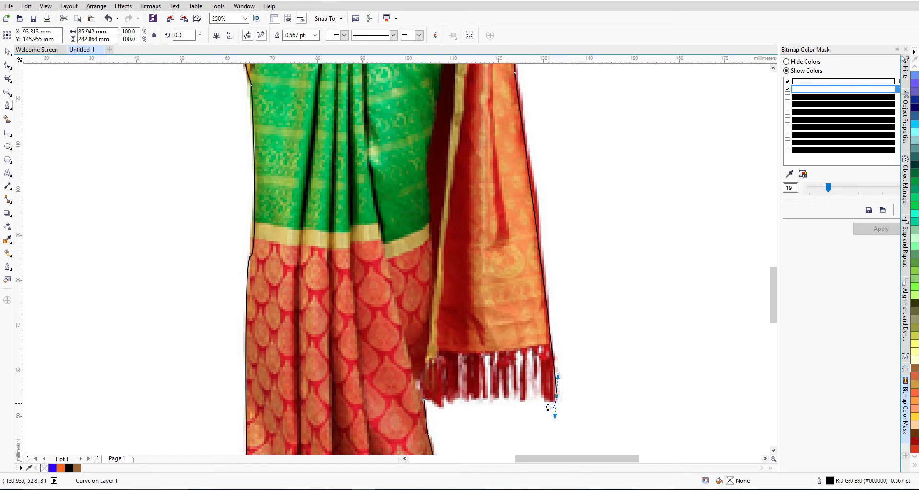
Trace the outline in and out around the first few tassels at the outer end of the drape's fringe.
{"action": "left_click", "coordinate": [540, 353]}
{"action": "left_click", "coordinate": [536, 381]}
{"action": "left_click", "coordinate": [528, 352]}
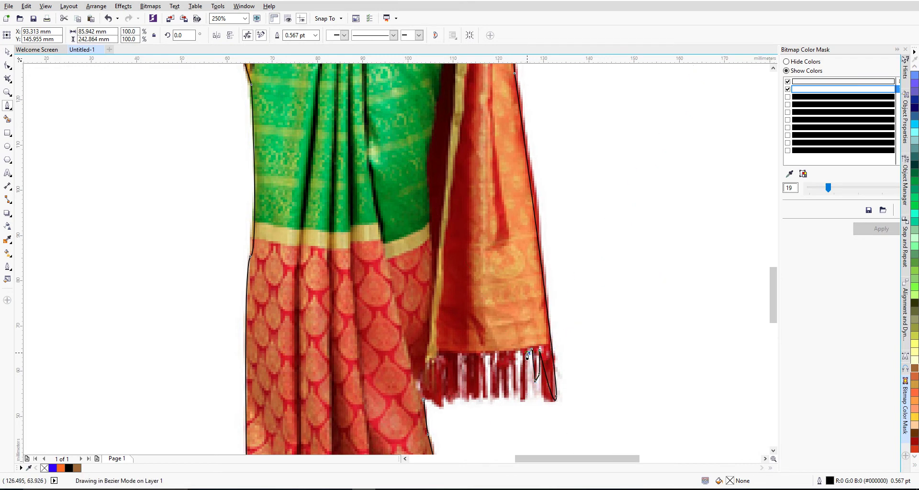
{"action": "left_click", "coordinate": [527, 402]}
{"action": "left_click", "coordinate": [520, 353]}
{"action": "left_click", "coordinate": [518, 385]}
{"action": "left_click_drag", "start_coordinate": [522, 407], "coordinate": [520, 403]}
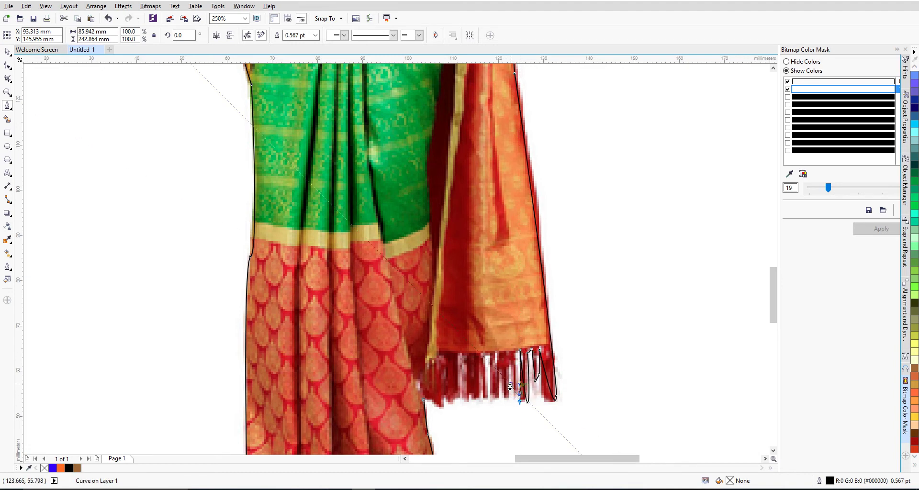
Trace the remaining tassels along the fringe's lower edge and close the outline where it meets the skirt.
{"action": "left_click", "coordinate": [512, 367]}
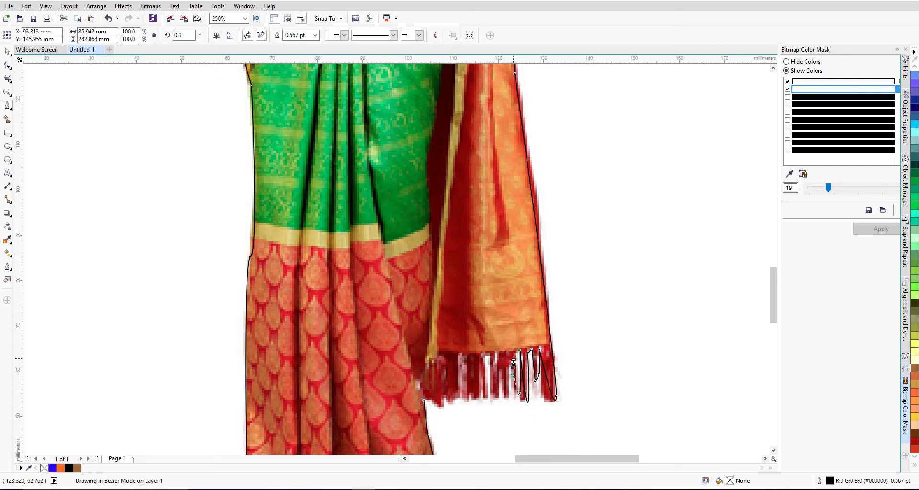
{"action": "left_click", "coordinate": [504, 399]}
{"action": "left_click_drag", "start_coordinate": [509, 405], "coordinate": [504, 402]}
{"action": "left_click", "coordinate": [502, 373]}
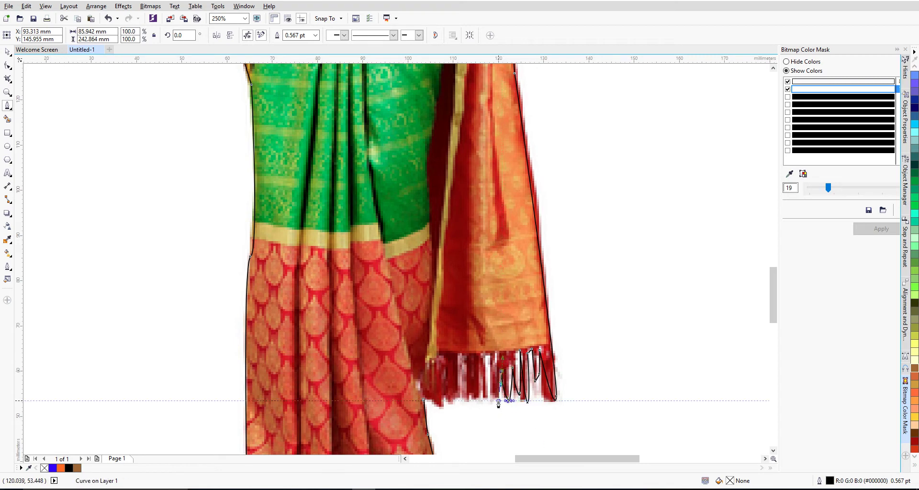
{"action": "left_click_drag", "start_coordinate": [497, 402], "coordinate": [486, 396]}
{"action": "left_click", "coordinate": [458, 400]}
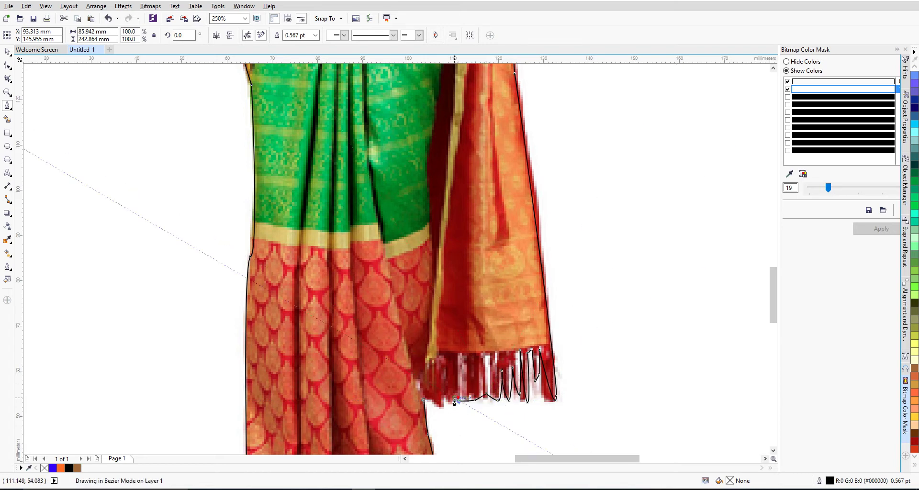
{"action": "left_click", "coordinate": [426, 400]}
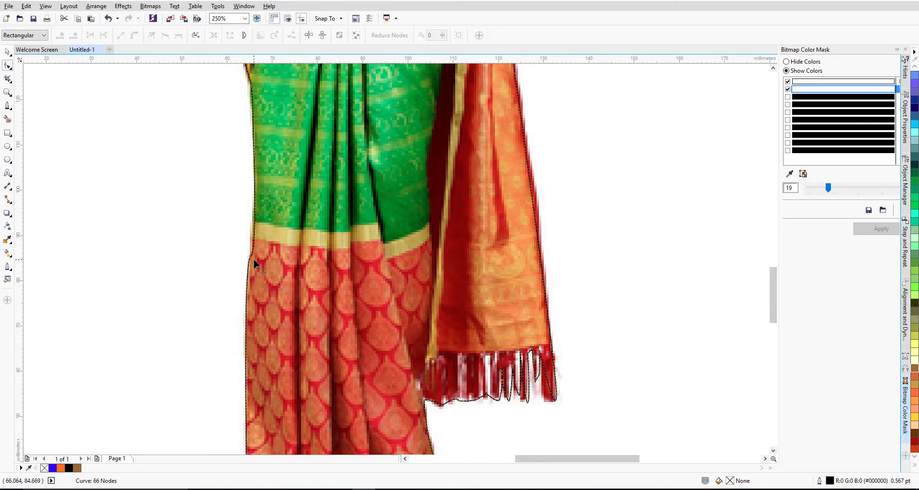
With the Shape tool, fit the outline to the skirt's left edge at the gold border and to the right elbow.
{"action": "left_click_drag", "start_coordinate": [250, 257], "coordinate": [264, 218]}
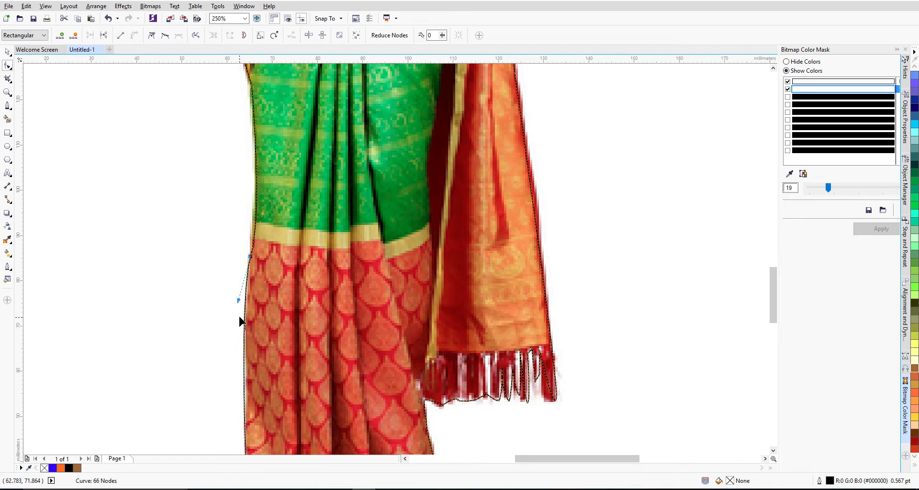
{"action": "left_click_drag", "start_coordinate": [239, 302], "coordinate": [243, 308]}
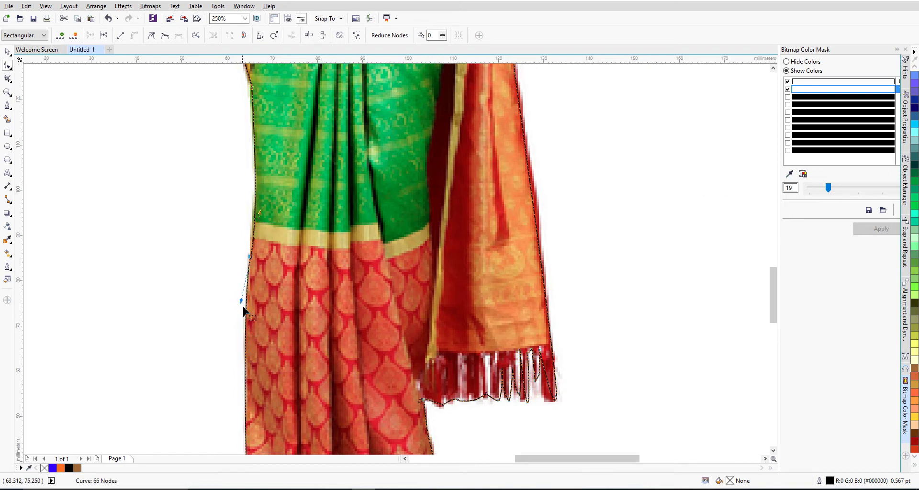
{"action": "left_click", "coordinate": [773, 69]}
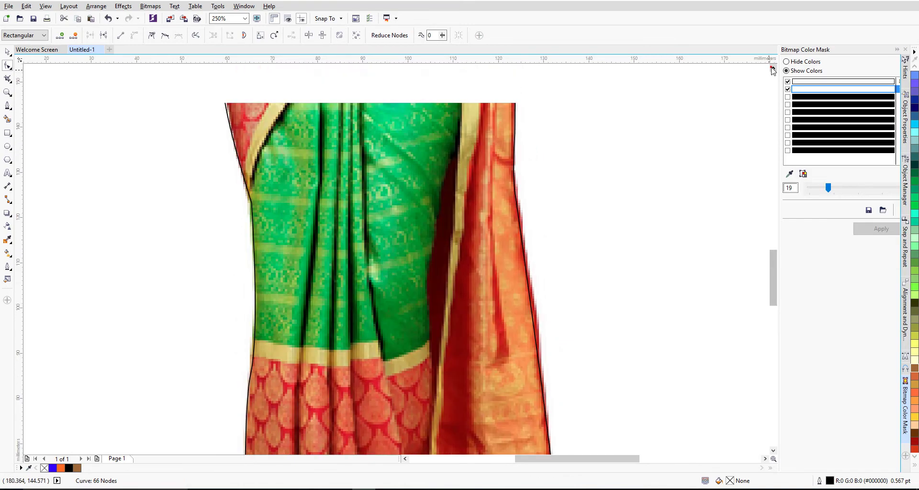
{"action": "left_click_drag", "start_coordinate": [772, 69], "coordinate": [773, 69]}
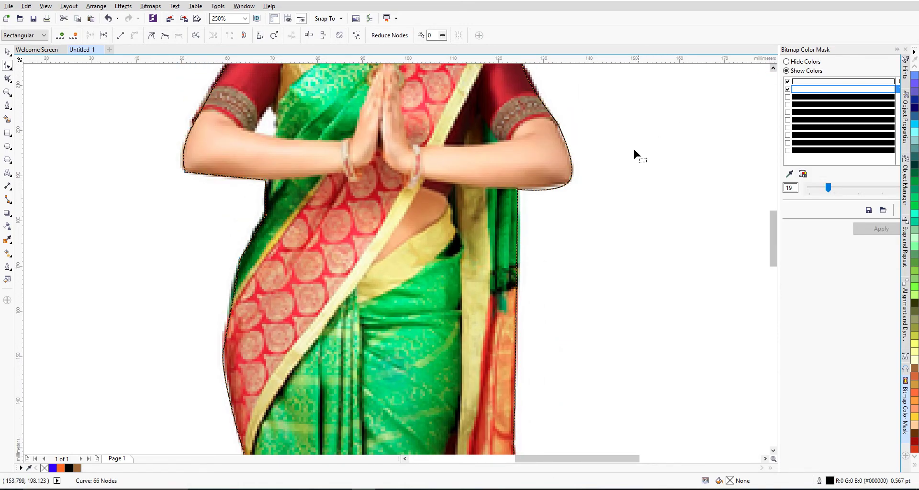
{"action": "left_click", "coordinate": [566, 194]}
{"action": "left_click_drag", "start_coordinate": [564, 194], "coordinate": [563, 192]}
Adjust the outline nodes along the right upper sleeve and at the base of the neck on the right shoulder.
{"action": "scroll", "coordinate": [775, 69], "scroll_direction": "up", "scroll_amount": 3}
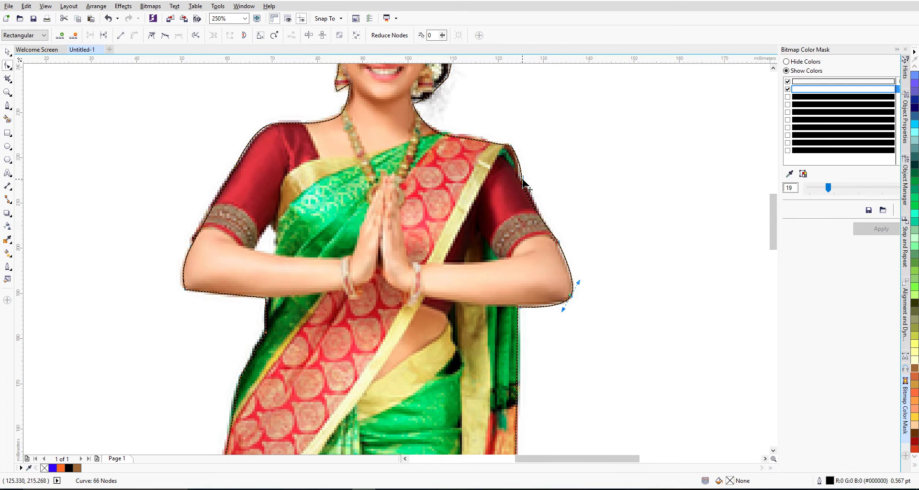
{"action": "left_click_drag", "start_coordinate": [524, 180], "coordinate": [529, 196]}
{"action": "scroll", "coordinate": [503, 155], "scroll_direction": "up", "scroll_amount": 2}
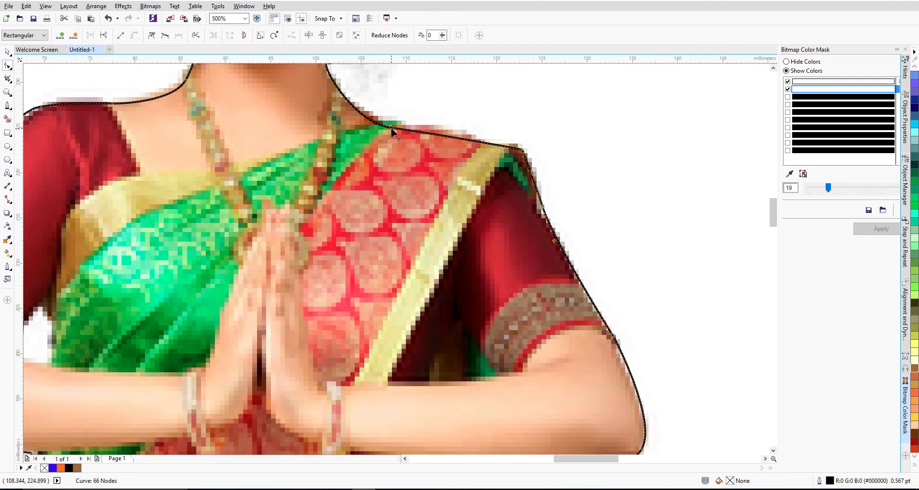
{"action": "left_click_drag", "start_coordinate": [392, 131], "coordinate": [392, 123]}
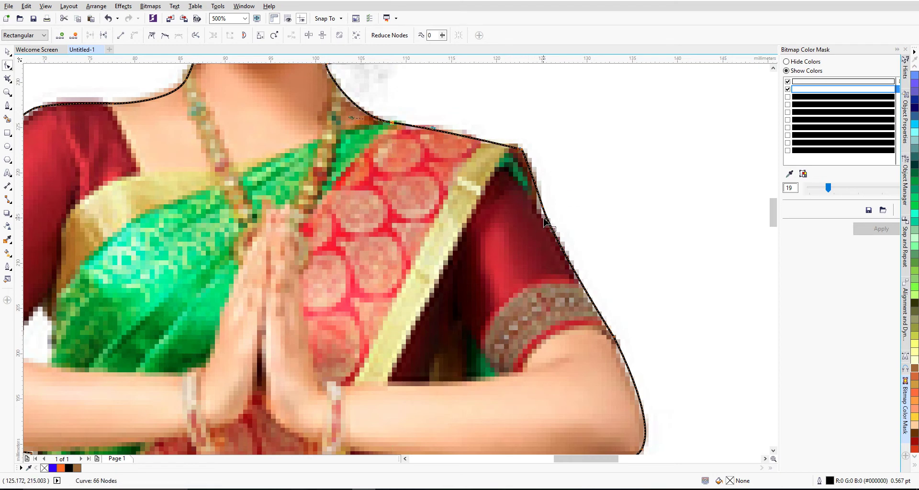
Move the outline node where the neck's right side meets the hair bun, and adjust the curve beside the flowers.
{"action": "left_click", "coordinate": [774, 69]}
{"action": "left_click", "coordinate": [773, 68]}
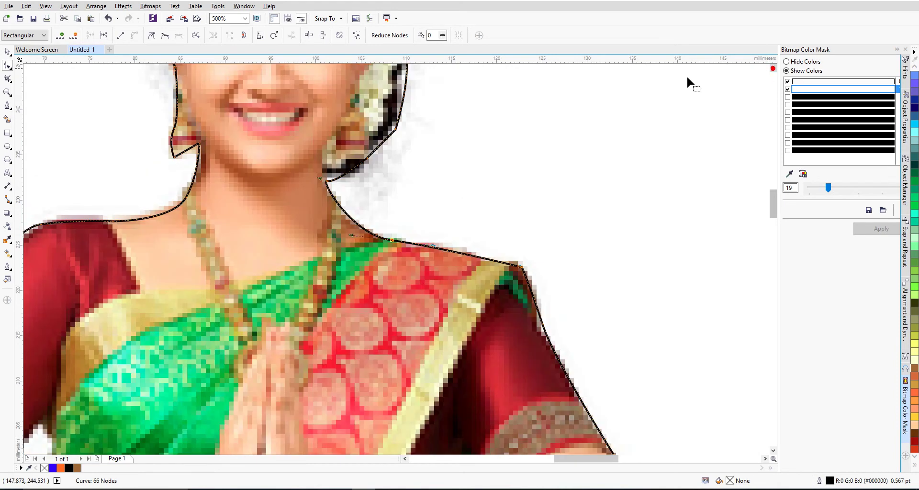
{"action": "left_click_drag", "start_coordinate": [336, 188], "coordinate": [324, 174]}
{"action": "left_click", "coordinate": [396, 128]}
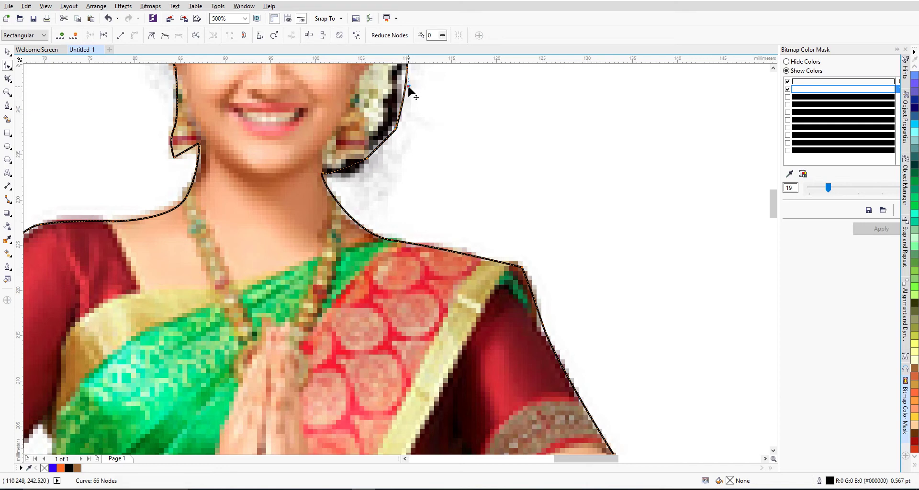
{"action": "left_click_drag", "start_coordinate": [410, 87], "coordinate": [405, 94]}
Refine the outline nodes around the hair flowers and pull the curve in along the lower hair bun.
{"action": "scroll", "coordinate": [772, 70], "scroll_direction": "up", "scroll_amount": 4}
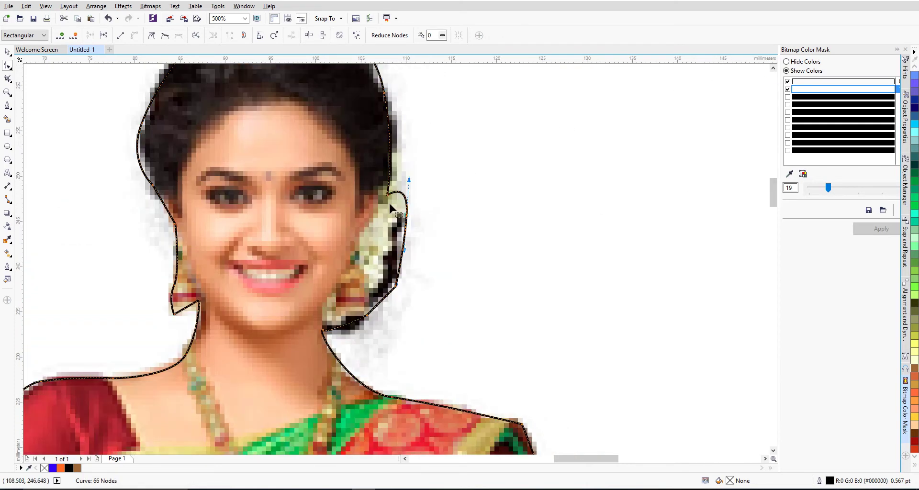
{"action": "mouse_move", "coordinate": [388, 196]}
{"action": "left_mouse_down"}
{"action": "mouse_move", "coordinate": [382, 216]}
{"action": "mouse_move", "coordinate": [410, 180]}
{"action": "mouse_move", "coordinate": [404, 187]}
{"action": "left_mouse_up"}
{"action": "left_click", "coordinate": [407, 216]}
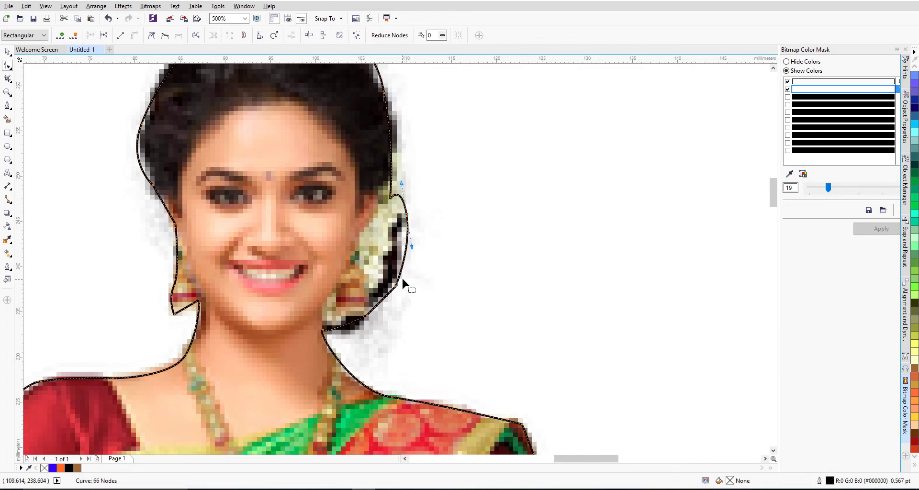
{"action": "left_click_drag", "start_coordinate": [396, 286], "coordinate": [389, 282]}
{"action": "left_click_drag", "start_coordinate": [365, 317], "coordinate": [362, 313]}
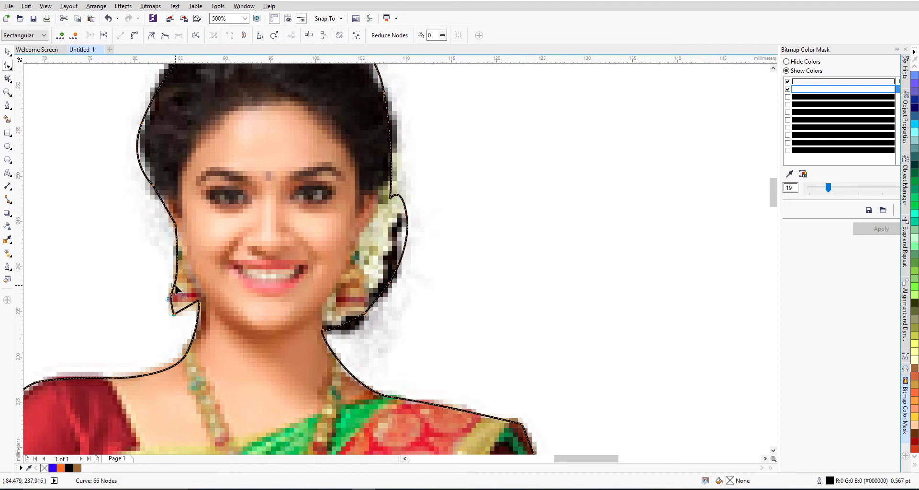
Reshape the outline above the left earring and tighten it against the left side of the hair.
{"action": "left_click_drag", "start_coordinate": [174, 285], "coordinate": [170, 268]}
{"action": "left_click", "coordinate": [152, 184]}
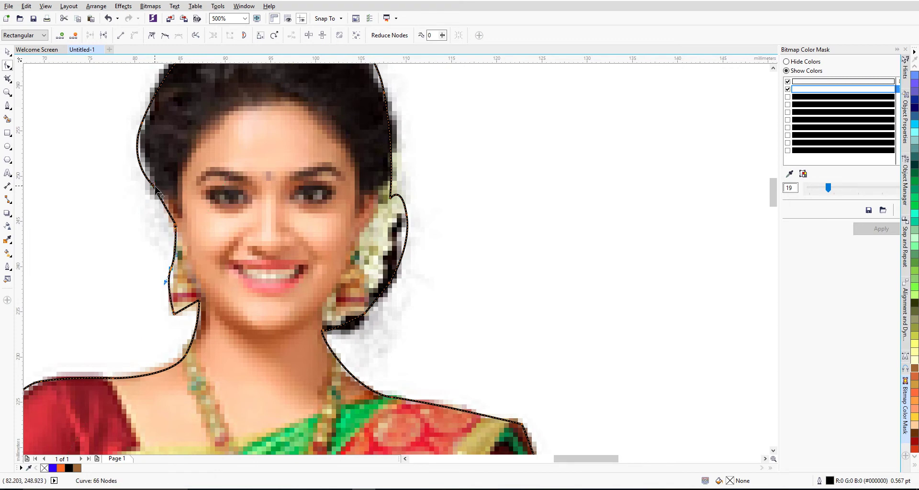
{"action": "left_click_drag", "start_coordinate": [127, 162], "coordinate": [138, 155]}
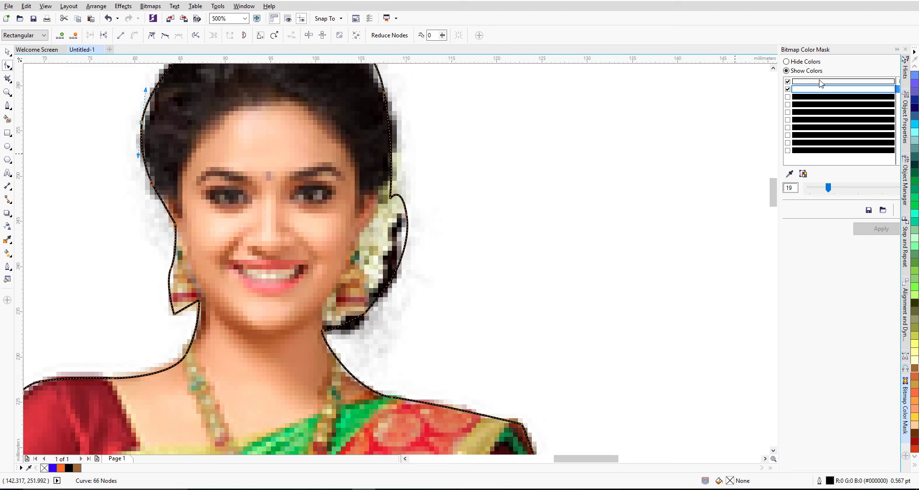
Smooth the outline over the top and upper right of the hair, and fine-tune its node on the left side.
{"action": "left_click", "coordinate": [773, 68]}
{"action": "left_click", "coordinate": [773, 68]}
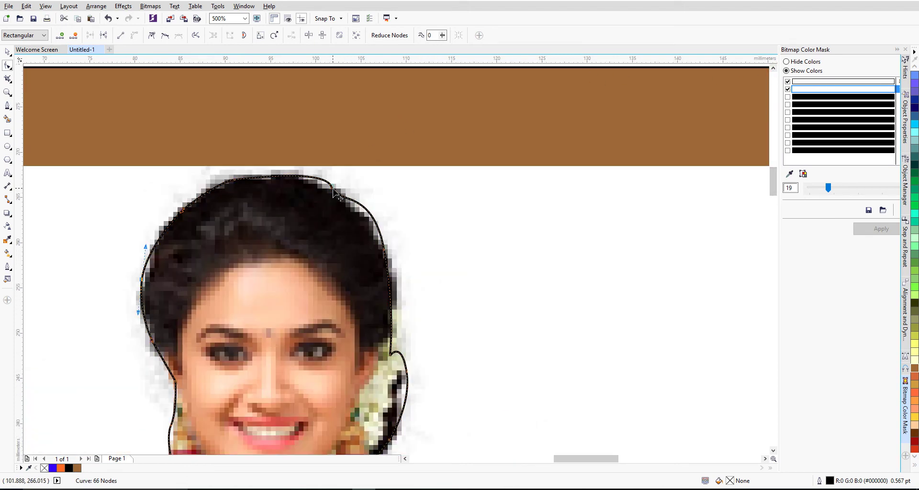
{"action": "left_click_drag", "start_coordinate": [334, 191], "coordinate": [367, 187]}
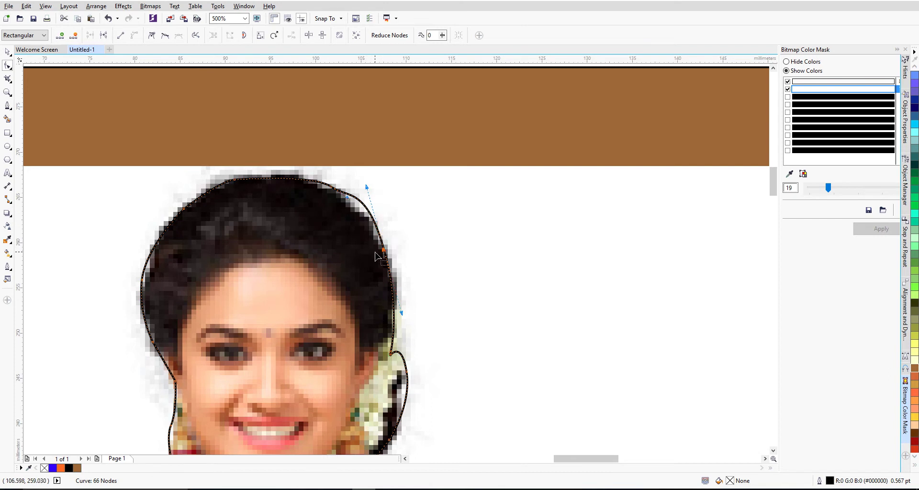
{"action": "left_click_drag", "start_coordinate": [385, 254], "coordinate": [381, 252]}
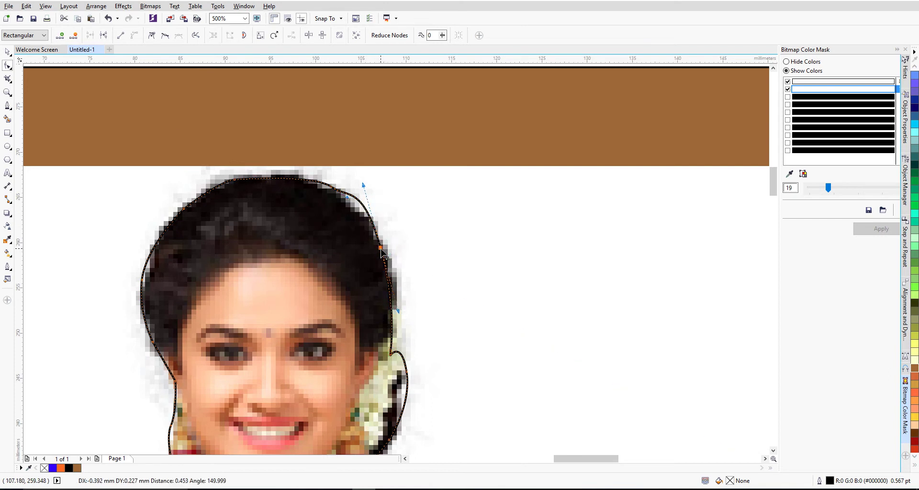
{"action": "left_click", "coordinate": [333, 188]}
{"action": "left_click_drag", "start_coordinate": [333, 188], "coordinate": [317, 186]}
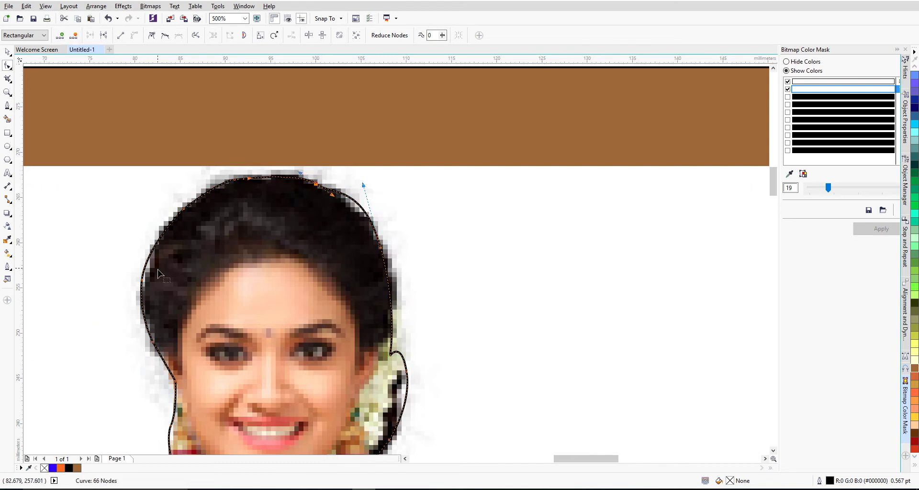
{"action": "left_click", "coordinate": [145, 284]}
{"action": "left_click_drag", "start_coordinate": [145, 283], "coordinate": [145, 280]}
Convert the straight outline segment under the left earring to a curve and fit the outline around the earring.
{"action": "scroll", "coordinate": [291, 330], "scroll_direction": "down", "scroll_amount": 2}
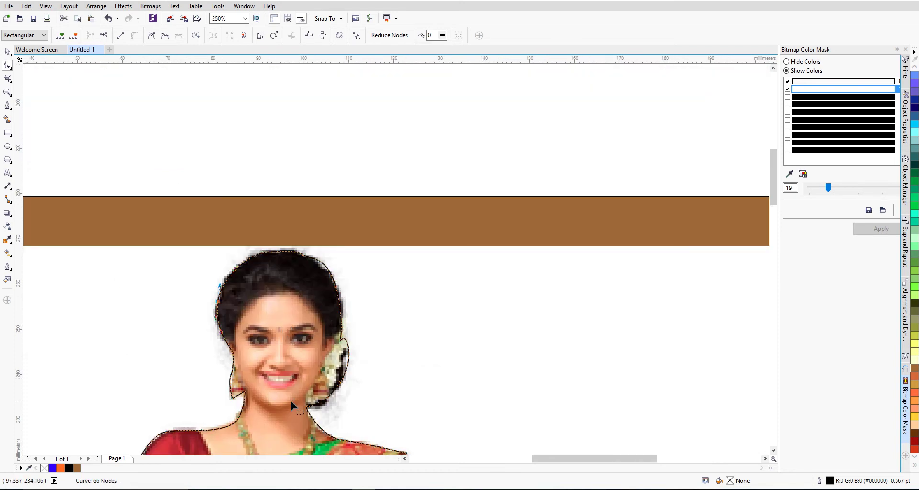
{"action": "scroll", "coordinate": [238, 405], "scroll_direction": "up", "scroll_amount": 4}
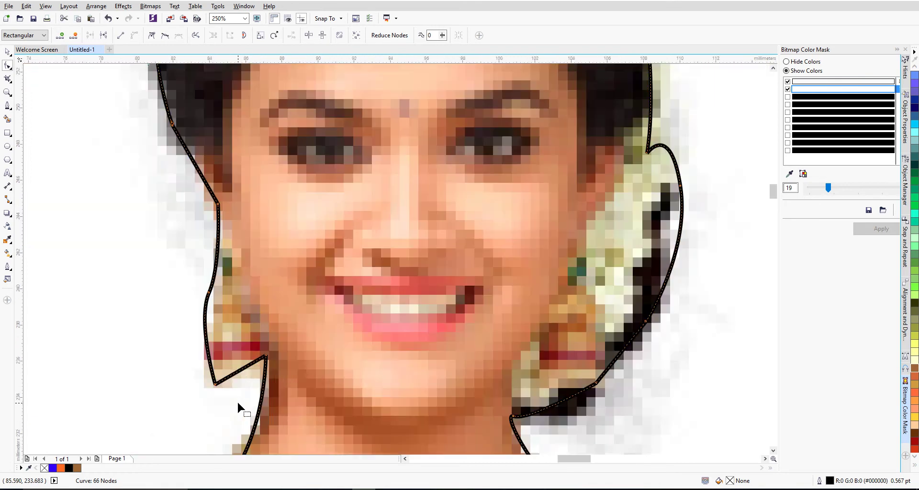
{"action": "left_click", "coordinate": [266, 358]}
{"action": "left_click", "coordinate": [231, 404]}
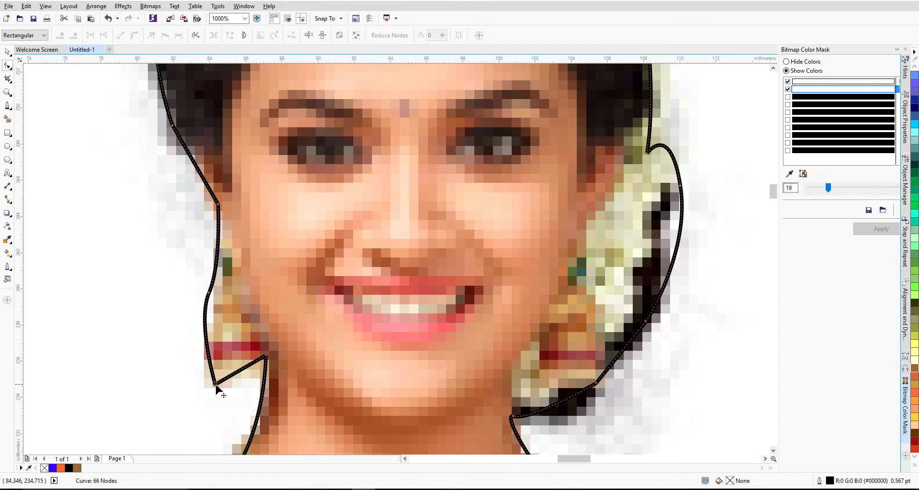
{"action": "left_click", "coordinate": [216, 386]}
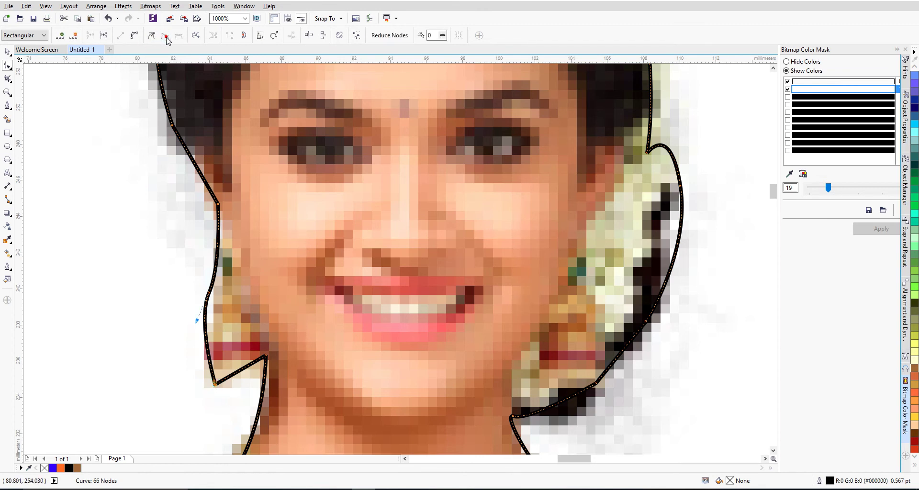
{"action": "left_click", "coordinate": [133, 36]}
{"action": "left_click_drag", "start_coordinate": [232, 378], "coordinate": [213, 293]}
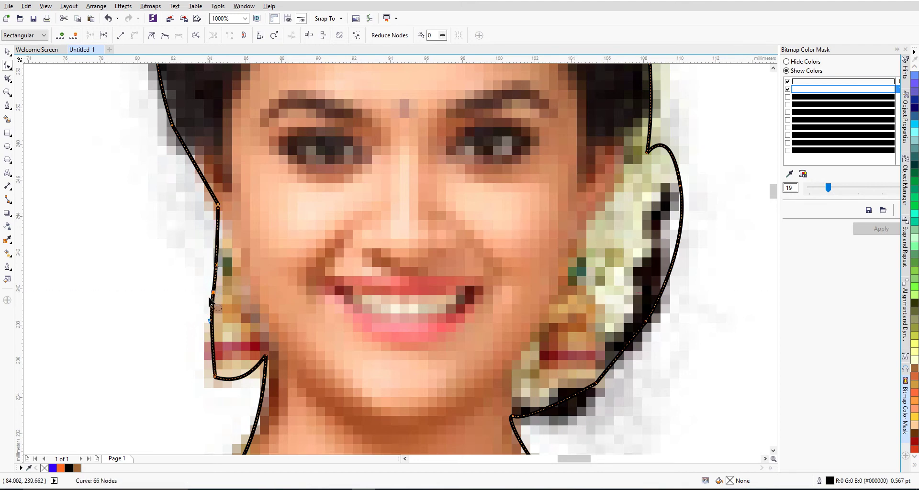
Adjust the outline node on the upper right side of the woman's hair to fit the hair edge.
{"action": "scroll", "coordinate": [241, 276], "scroll_direction": "down", "scroll_amount": 3}
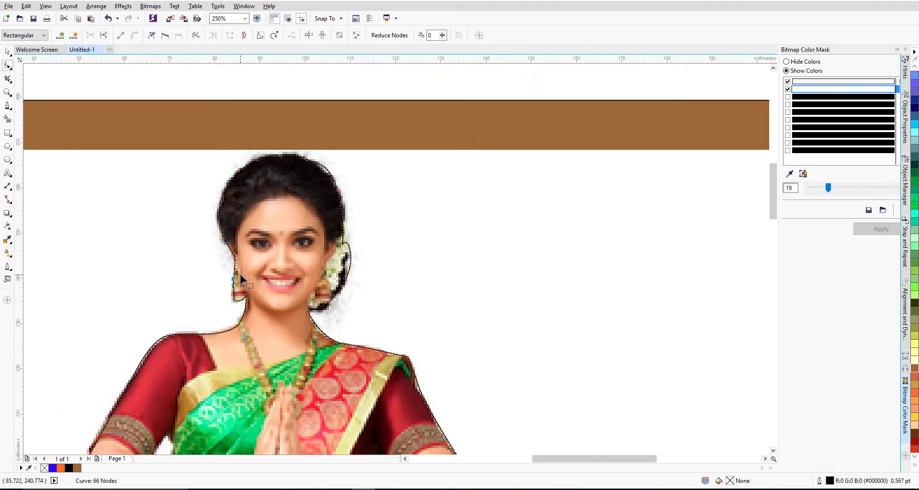
{"action": "left_click", "coordinate": [337, 191]}
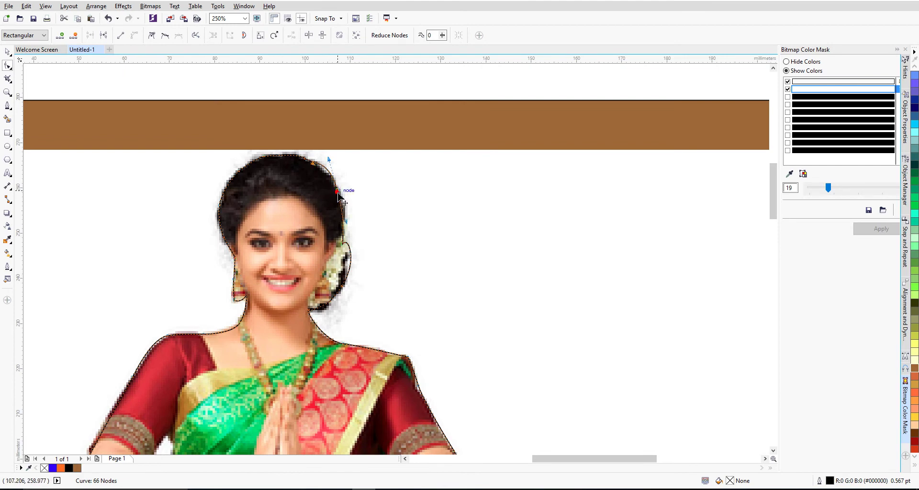
{"action": "left_click_drag", "start_coordinate": [338, 193], "coordinate": [340, 196]}
{"action": "scroll", "coordinate": [222, 335], "scroll_direction": "down", "scroll_amount": 1}
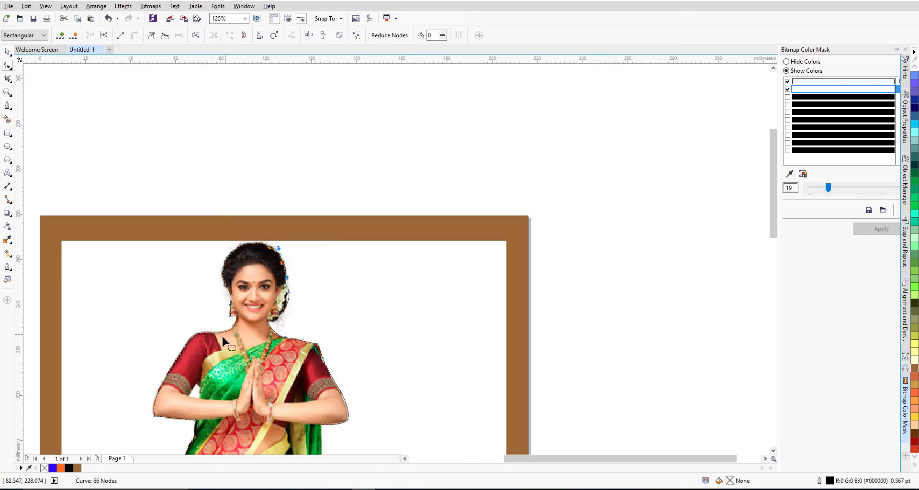
PowerClip the woman's photo inside the traced outline so that only her figure remains on the brown rectangle.
{"action": "left_click", "coordinate": [6, 53]}
{"action": "left_click", "coordinate": [403, 301]}
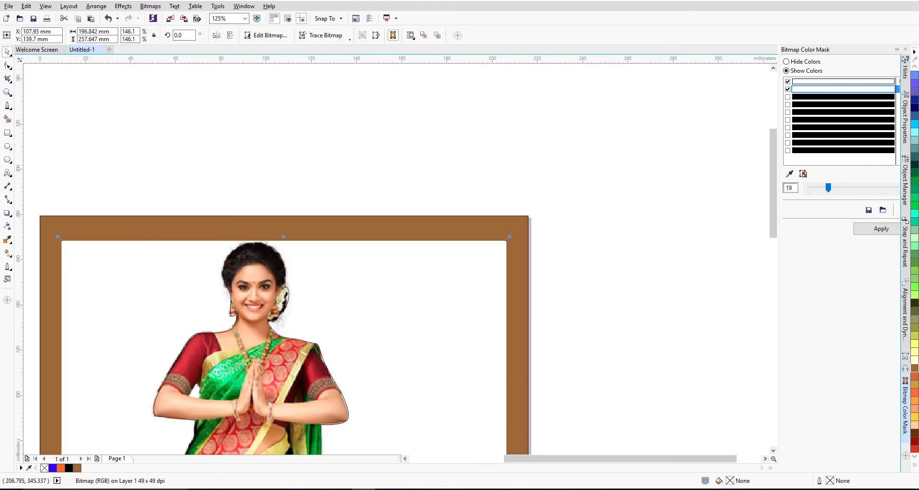
{"action": "left_click", "coordinate": [94, 7]}
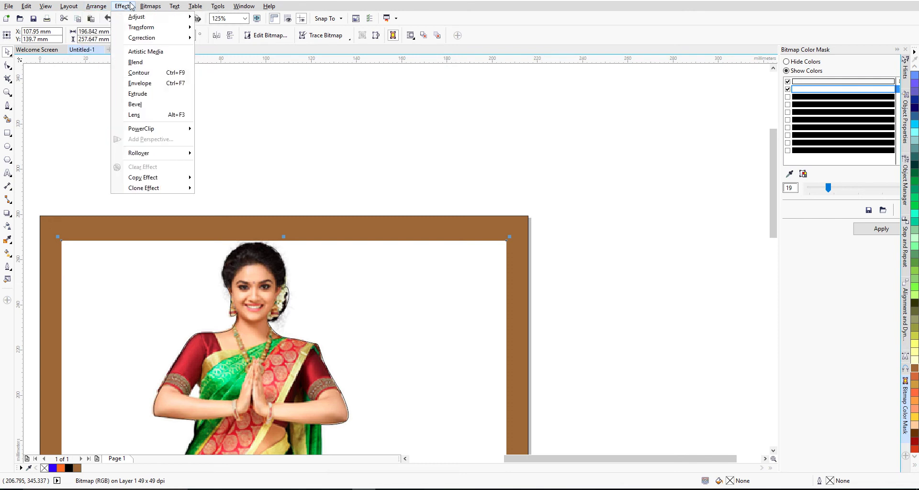
{"action": "mouse_move", "coordinate": [149, 6]}
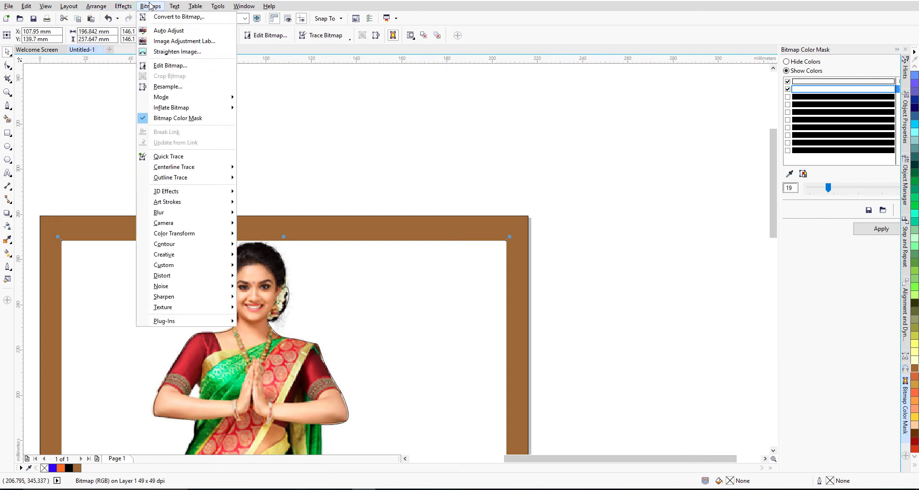
{"action": "mouse_move", "coordinate": [96, 6]}
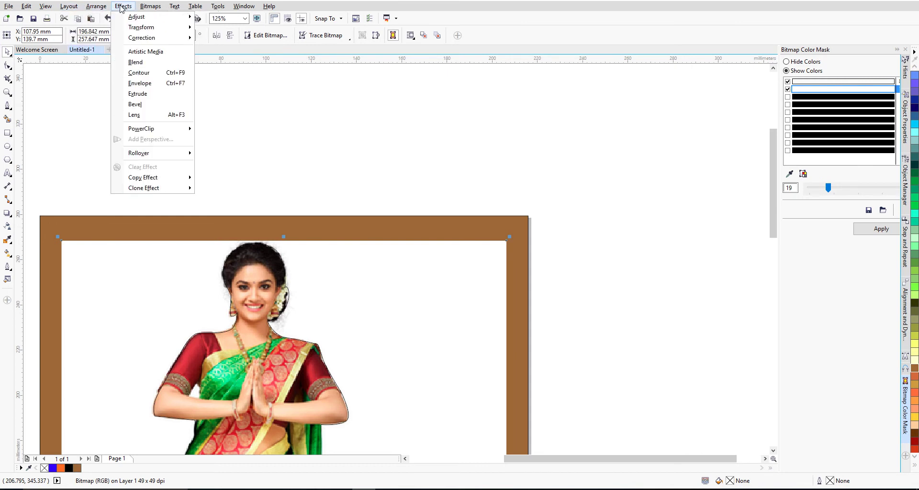
{"action": "mouse_move", "coordinate": [144, 130]}
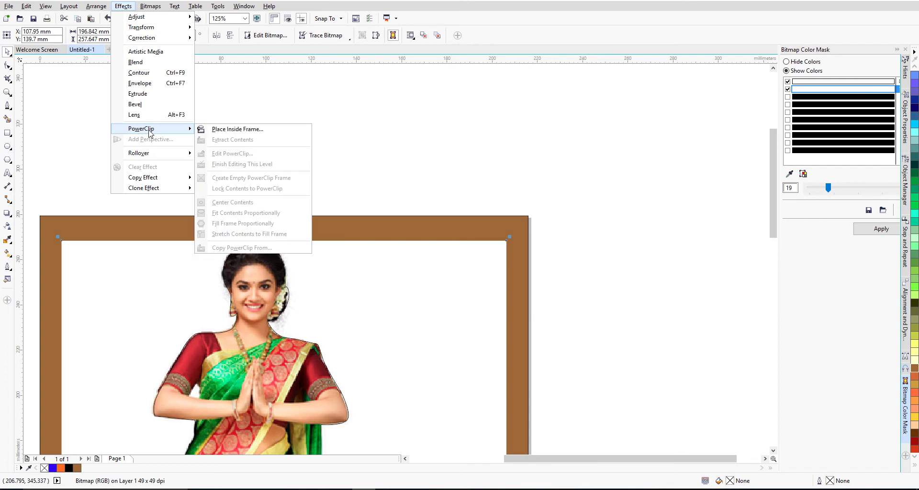
{"action": "left_click", "coordinate": [224, 129]}
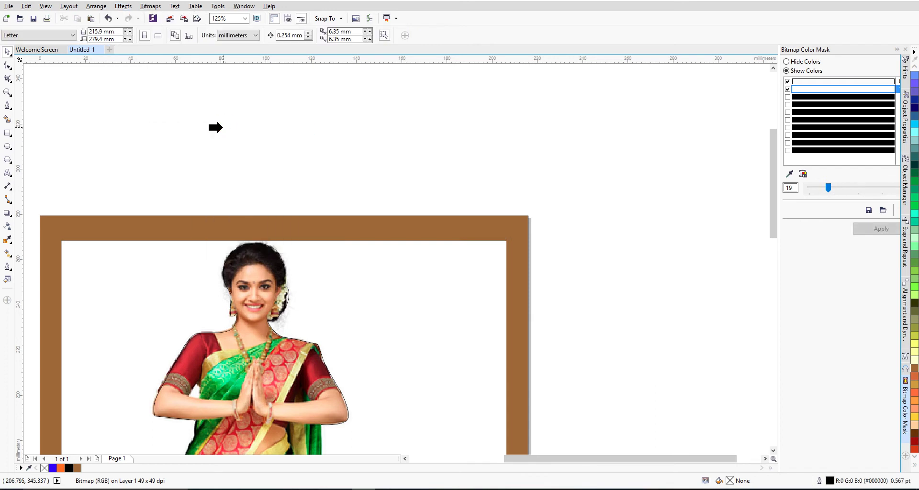
{"action": "left_click", "coordinate": [228, 330]}
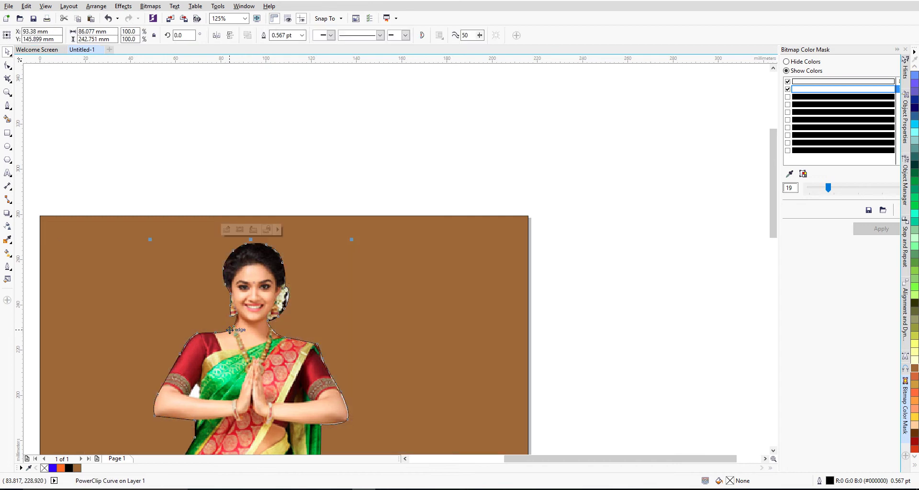
{"action": "left_click", "coordinate": [315, 319]}
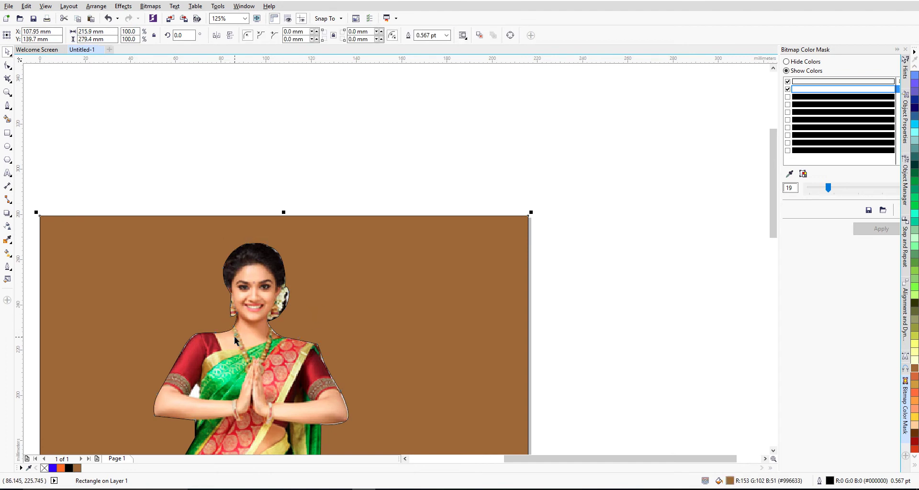
Trace the white gap between the bent arm and the green sari, under the sleeve on the image's left, with a Bezier curve.
{"action": "scroll", "coordinate": [234, 336], "scroll_direction": "down", "scroll_amount": 2}
{"action": "scroll", "coordinate": [214, 376], "scroll_direction": "up", "scroll_amount": 4}
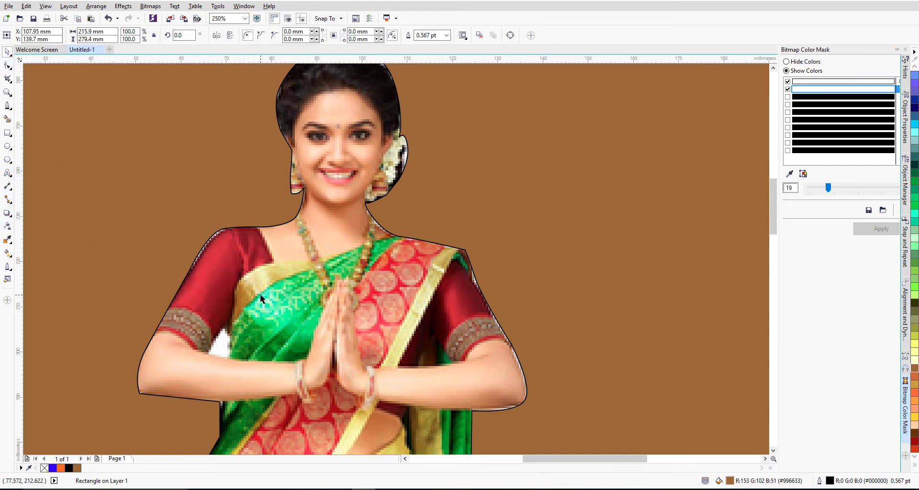
{"action": "left_click", "coordinate": [7, 105]}
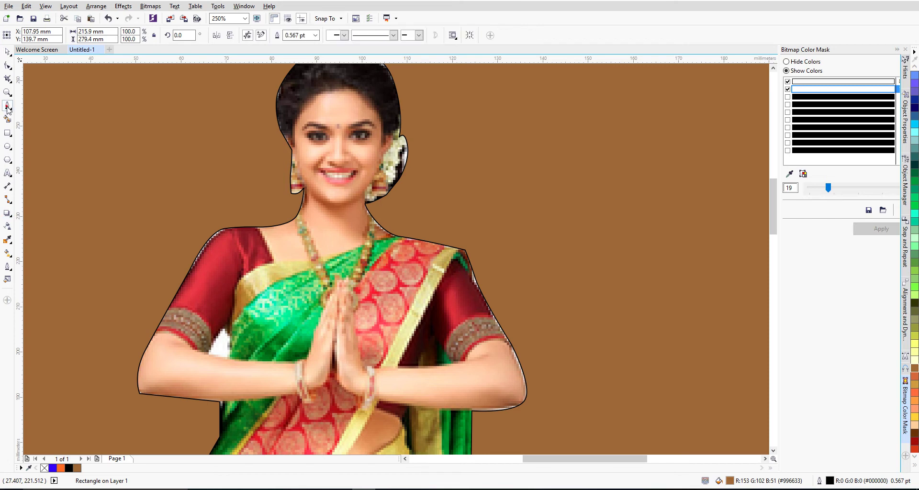
{"action": "left_click", "coordinate": [208, 354]}
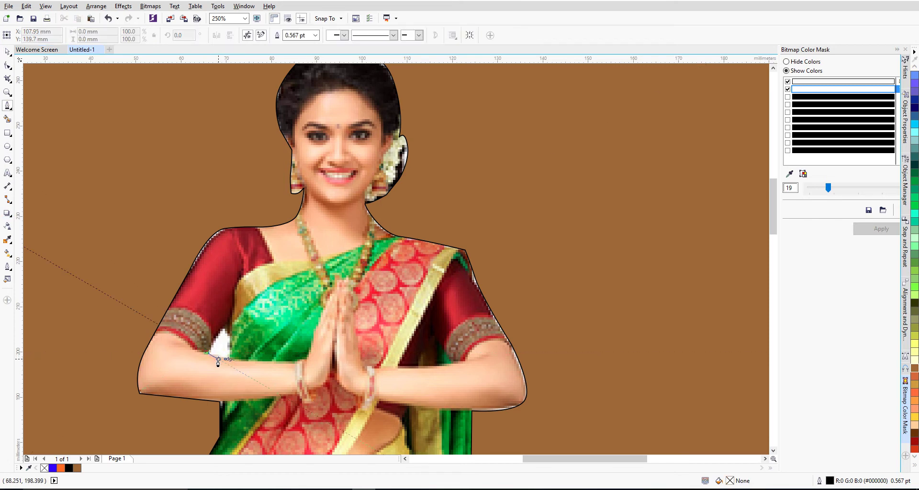
{"action": "double_click", "coordinate": [227, 361]}
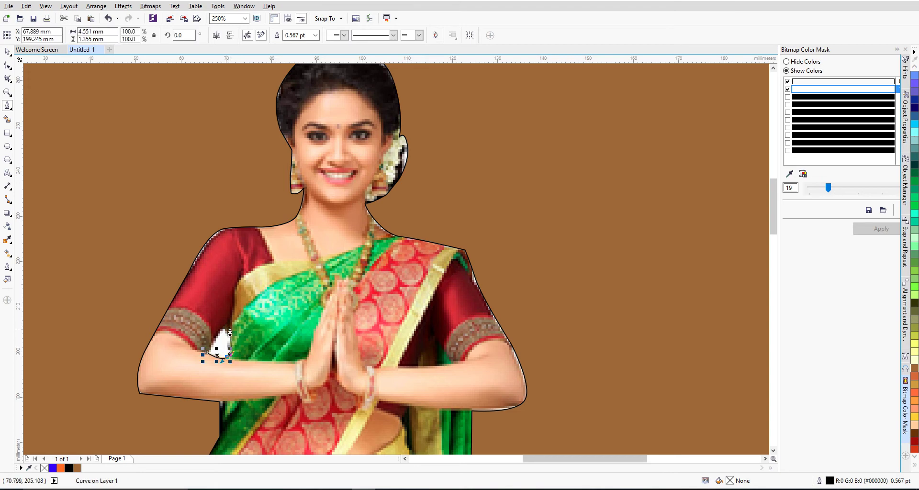
{"action": "left_click", "coordinate": [225, 326]}
{"action": "left_click", "coordinate": [203, 354]}
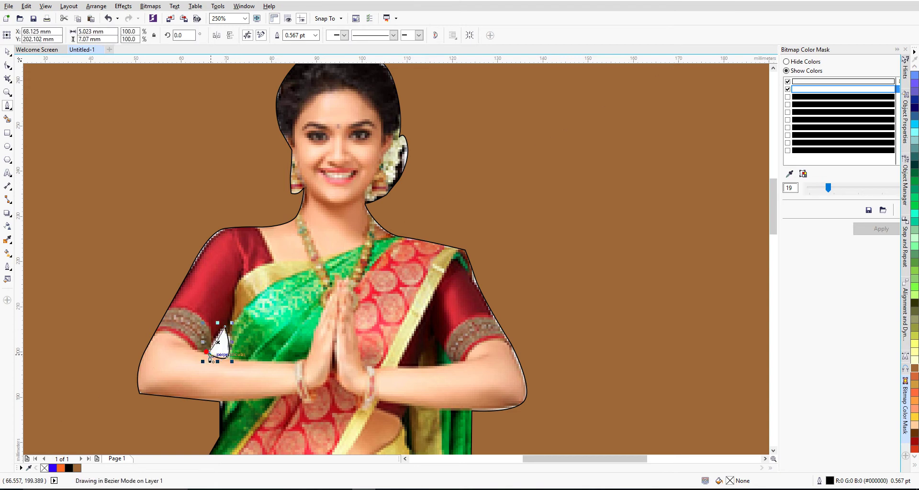
{"action": "left_click", "coordinate": [202, 353]}
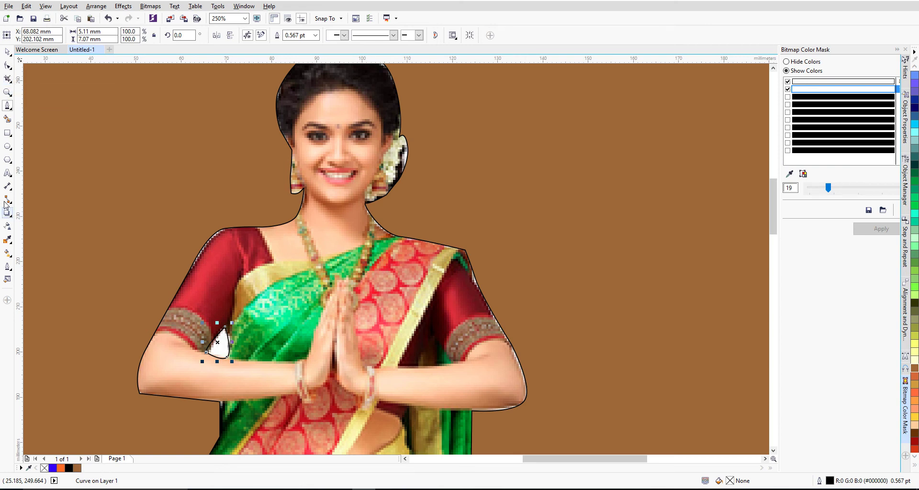
Apply the background's brown #996633 as fill to the traced gap shape and close its curve.
{"action": "left_click", "coordinate": [7, 240]}
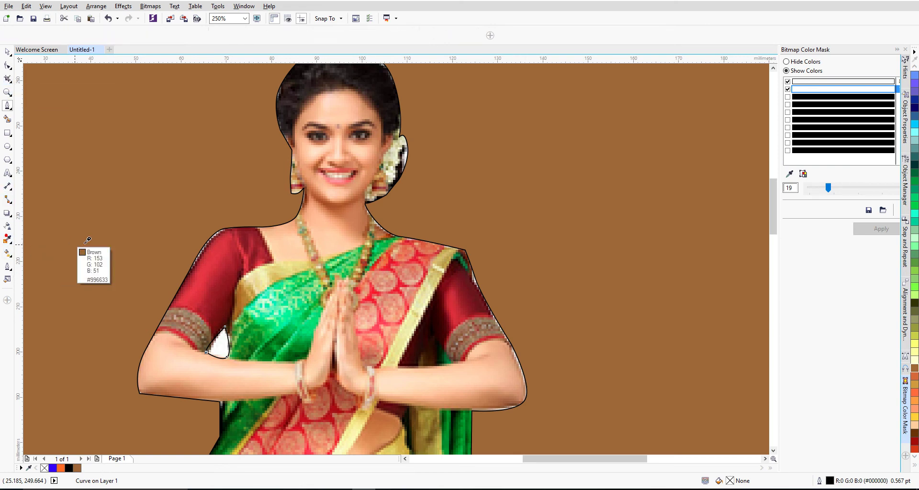
{"action": "left_click", "coordinate": [123, 240]}
{"action": "left_click", "coordinate": [217, 341]}
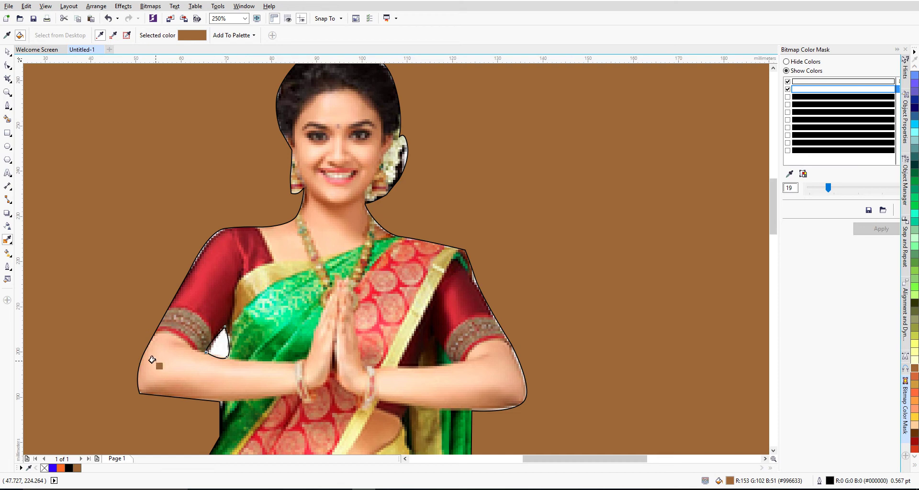
{"action": "left_click", "coordinate": [7, 51]}
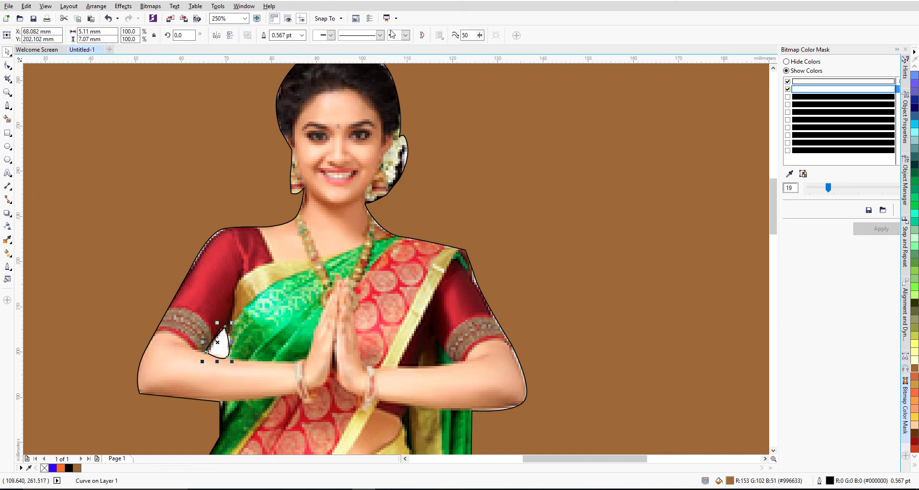
{"action": "left_click", "coordinate": [422, 36]}
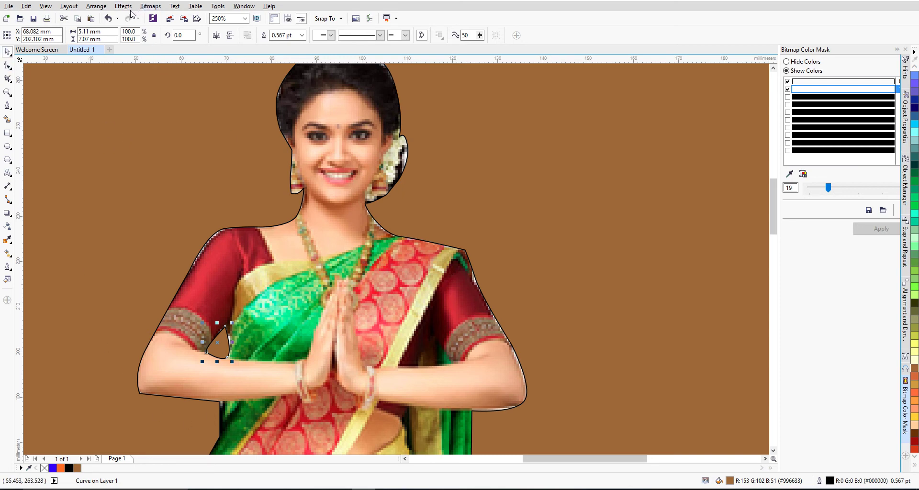
Try to PowerClip the brown gap shape inside the woman's cut-out frame, and undo it.
{"action": "left_click", "coordinate": [96, 5]}
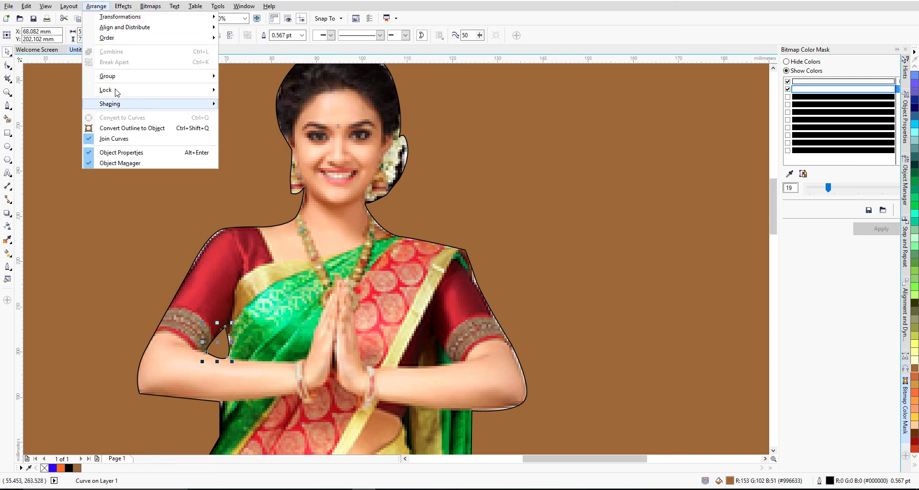
{"action": "mouse_move", "coordinate": [116, 6]}
{"action": "mouse_move", "coordinate": [136, 129]}
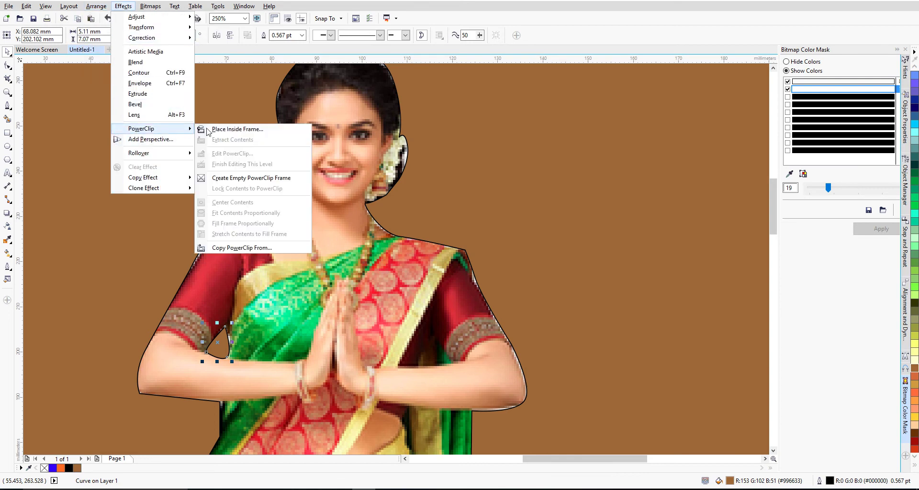
{"action": "left_click", "coordinate": [225, 129]}
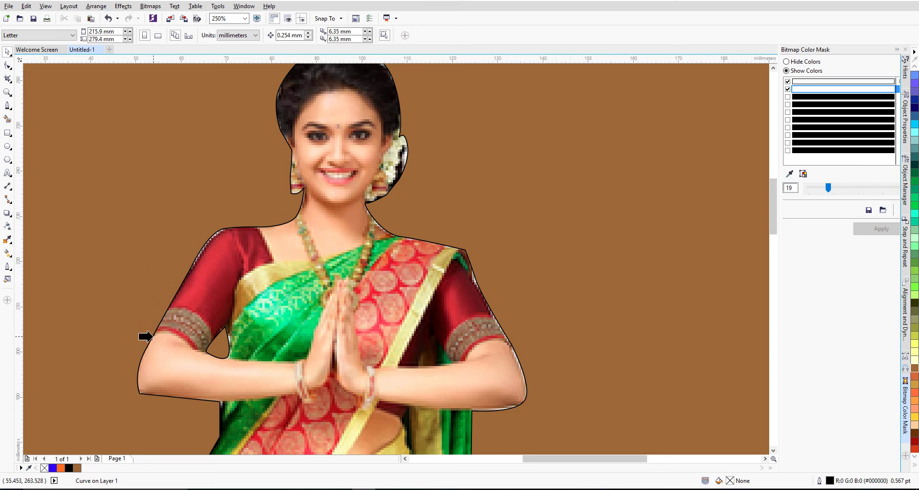
{"action": "left_click", "coordinate": [148, 337]}
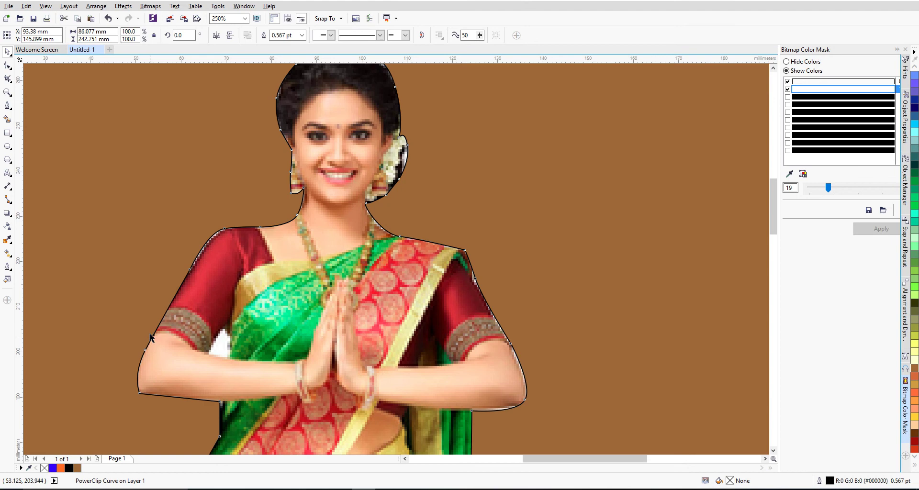
{"action": "key", "text": "ctrl+z"}
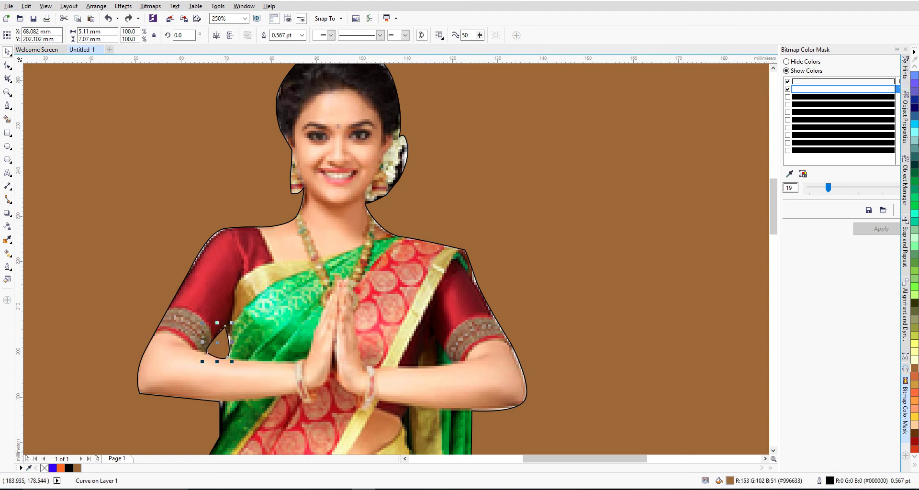
Remove the black outline from the brown gap shape and from the woman's cut-out.
{"action": "right_click", "coordinate": [44, 469]}
{"action": "left_click", "coordinate": [154, 379]}
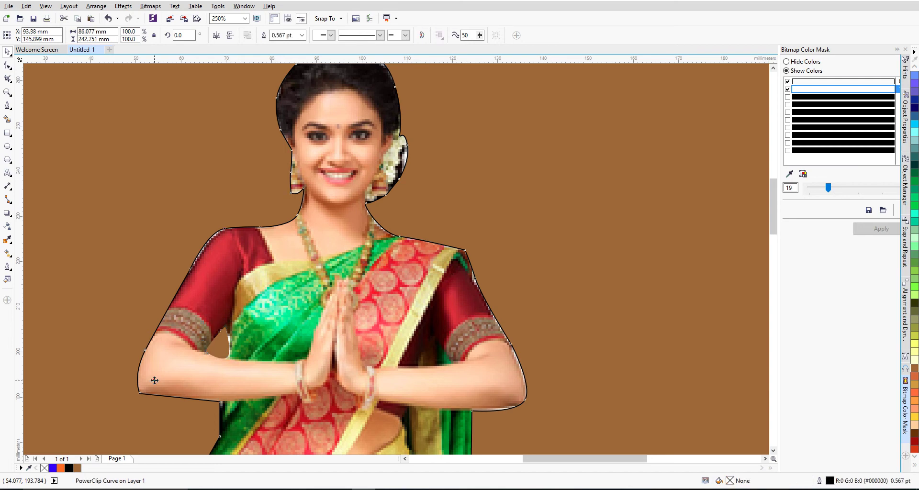
{"action": "right_click", "coordinate": [45, 468]}
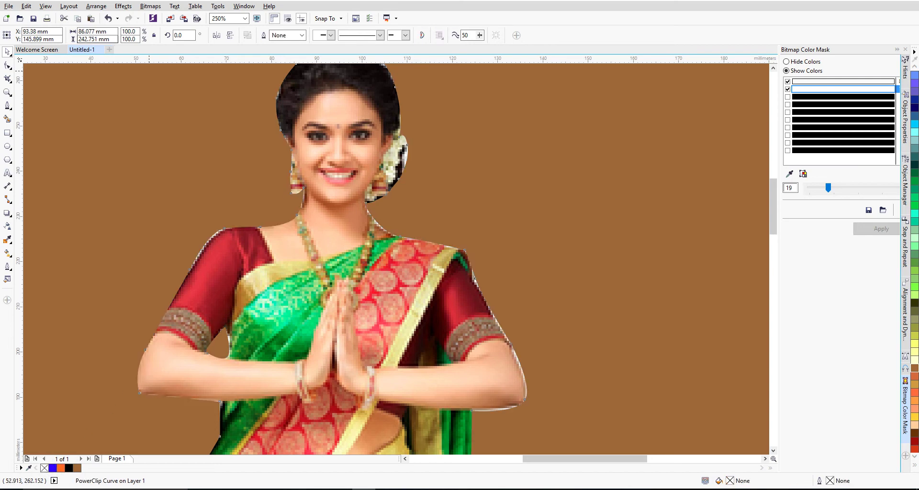
Try a 1.0 mm Eraser stroke on the woman's cut-out from the shoulder downward, and undo it.
{"action": "left_click", "coordinate": [12, 110]}
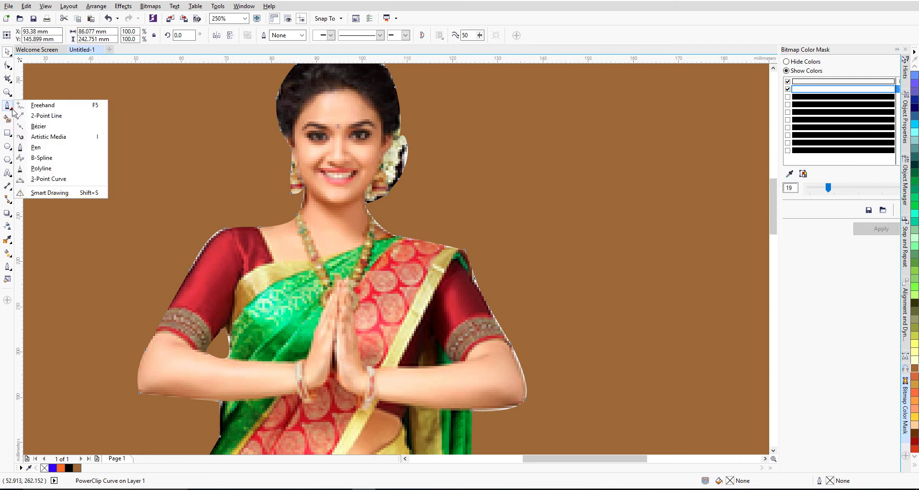
{"action": "left_click", "coordinate": [9, 80]}
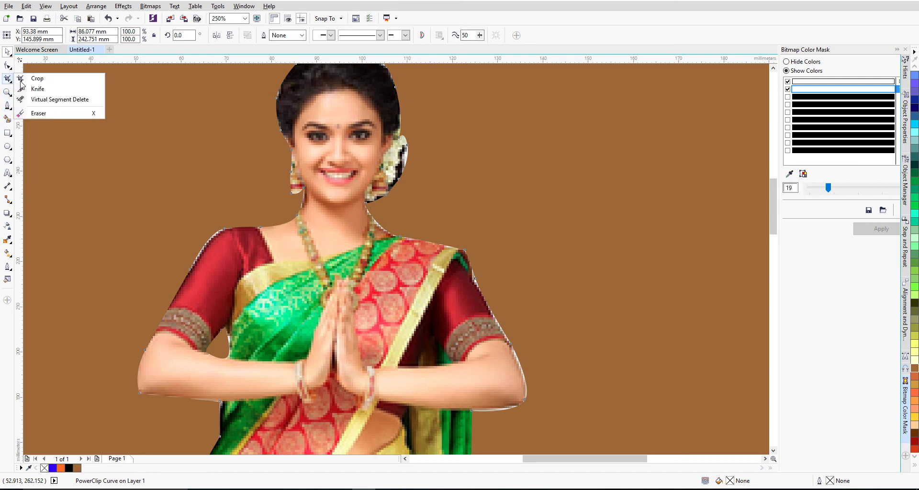
{"action": "left_click", "coordinate": [39, 113]}
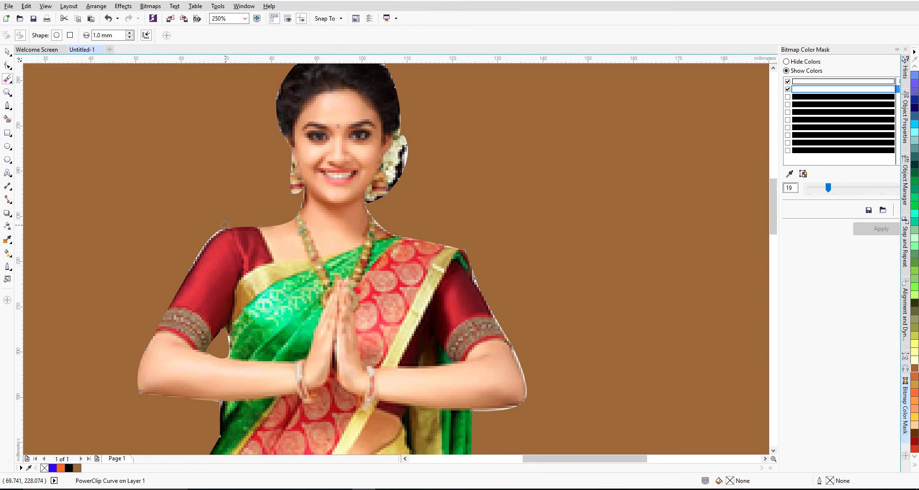
{"action": "left_click", "coordinate": [217, 227]}
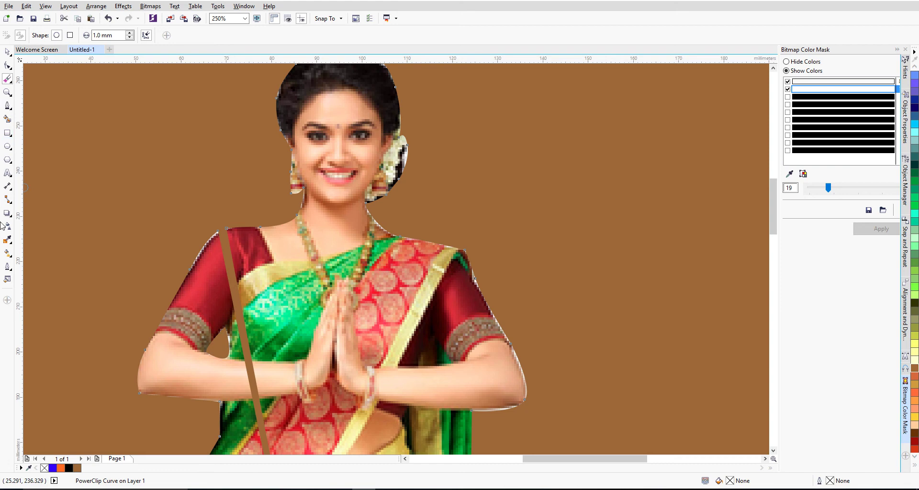
{"action": "left_click", "coordinate": [8, 50]}
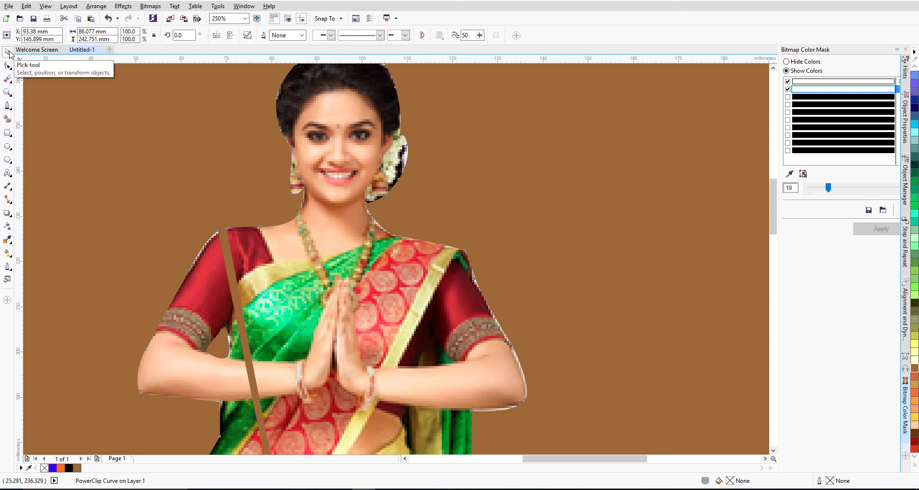
{"action": "key", "text": "ctrl+z"}
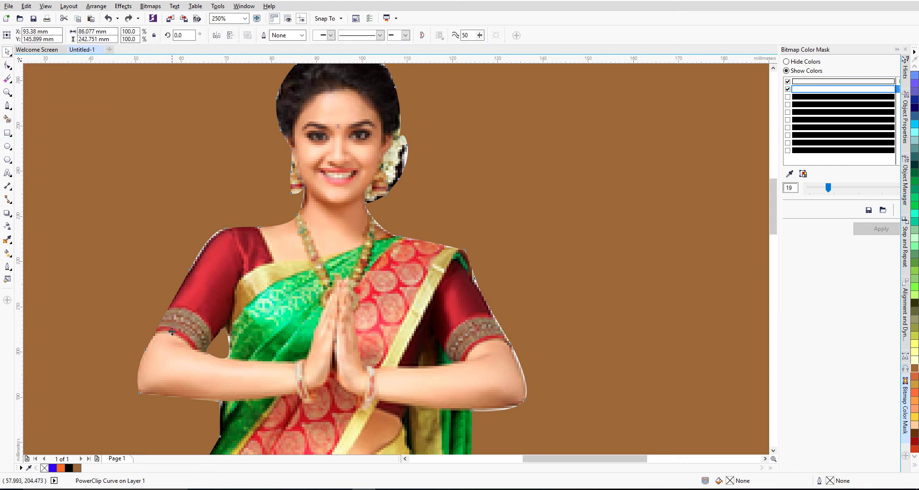
Examine the edges of the woman's cut-out up close and against the whole brown background.
{"action": "left_click", "coordinate": [9, 67]}
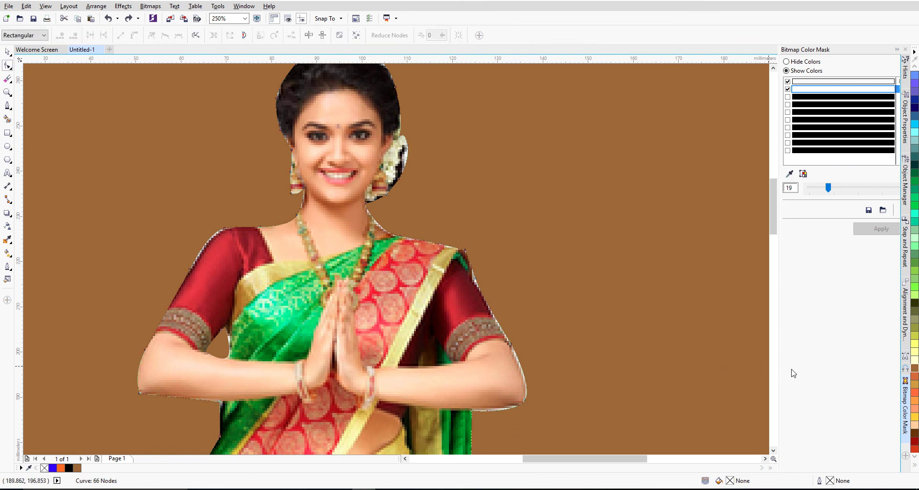
{"action": "scroll", "coordinate": [405, 424], "scroll_direction": "down", "scroll_amount": 3}
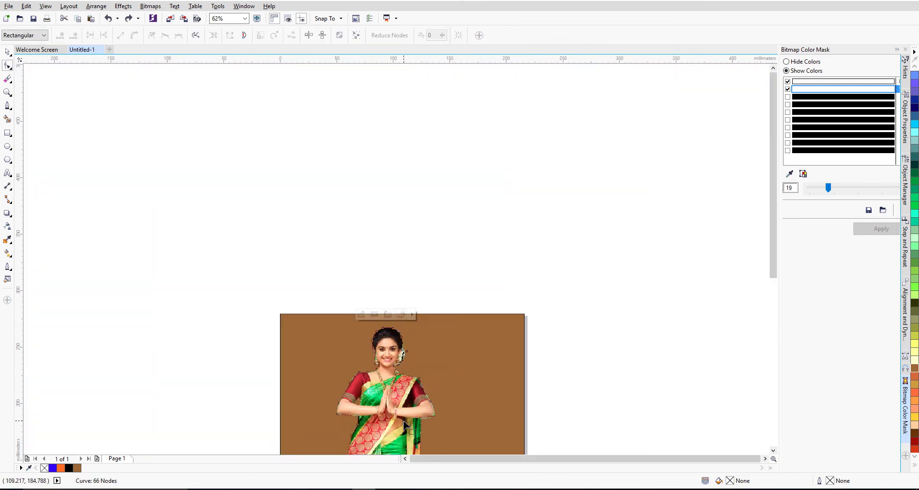
{"action": "scroll", "coordinate": [404, 424], "scroll_direction": "up", "scroll_amount": 3}
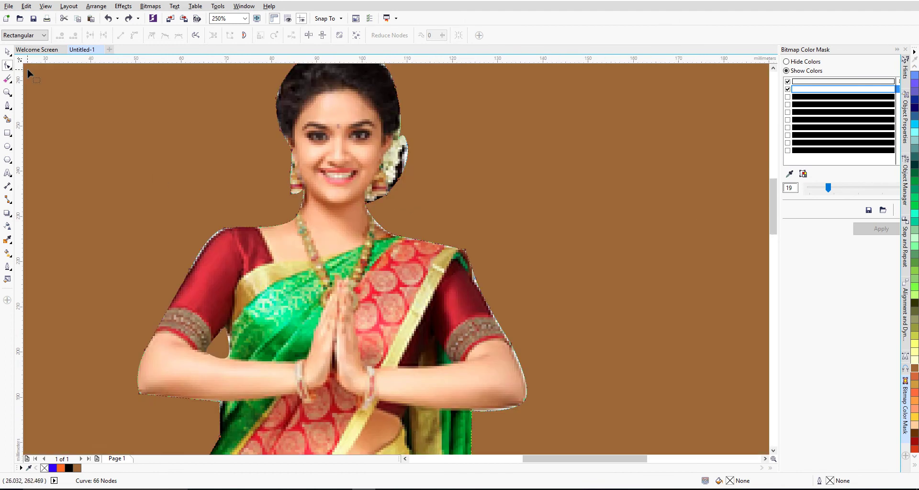
{"action": "left_click", "coordinate": [8, 51]}
{"action": "left_click", "coordinate": [108, 148]}
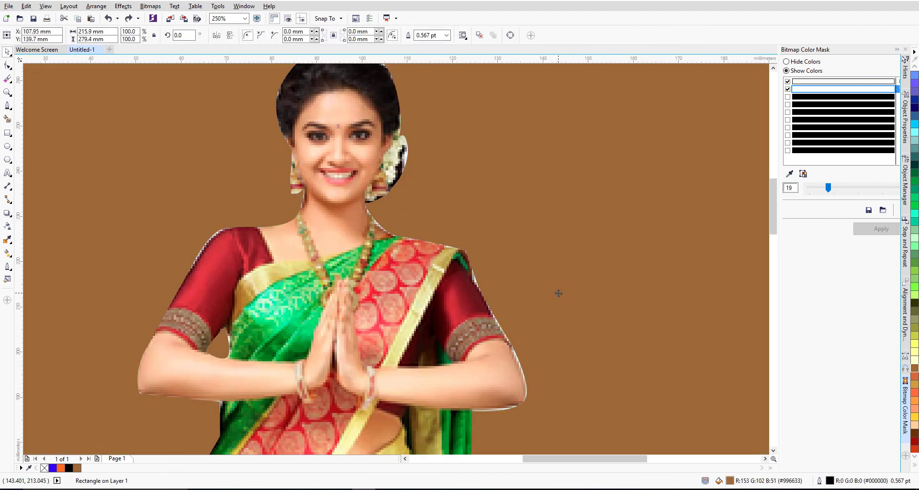
{"action": "scroll", "coordinate": [496, 319], "scroll_direction": "down", "scroll_amount": 3}
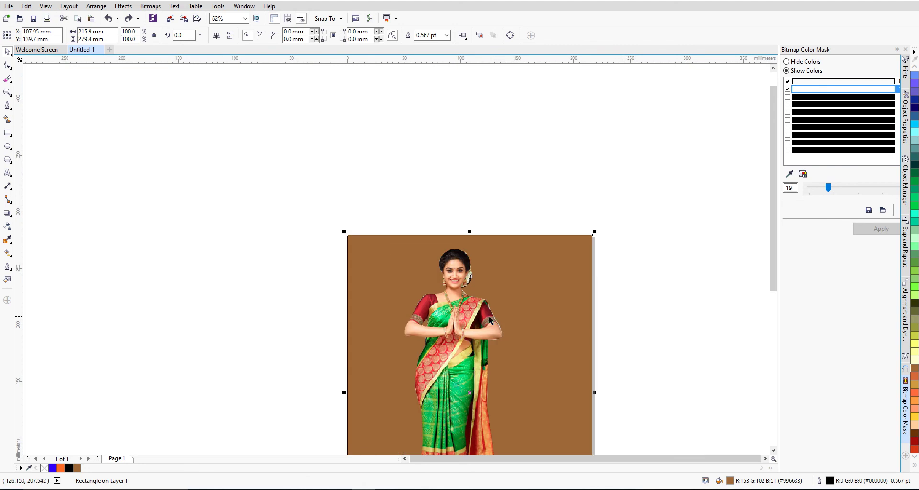
{"action": "scroll", "coordinate": [773, 300], "scroll_direction": "down", "scroll_amount": 2}
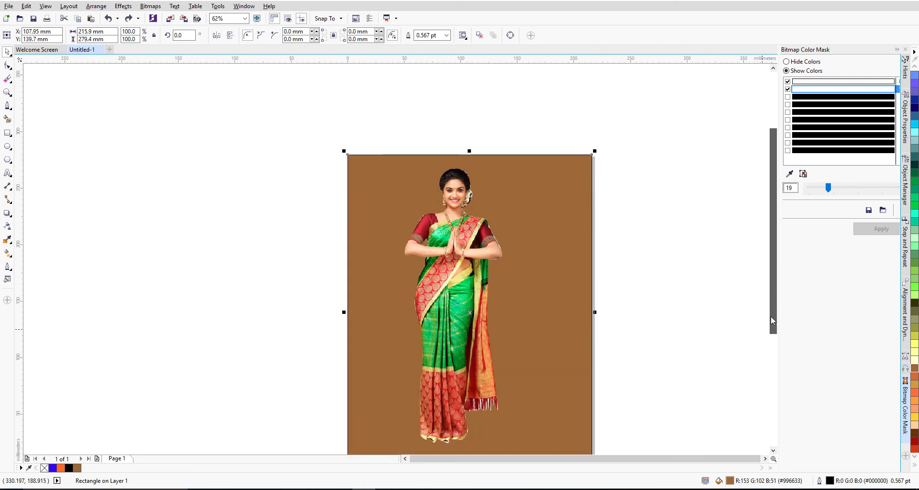
{"action": "left_click", "coordinate": [657, 320]}
{"action": "left_click", "coordinate": [444, 296]}
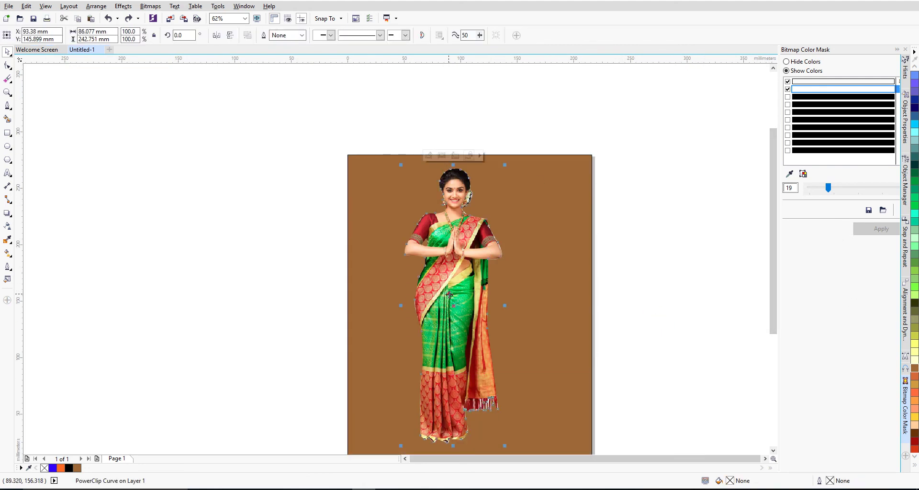
{"action": "left_click", "coordinate": [685, 245]}
PowerClip the woman's cut-out inside the brown background rectangle.
{"action": "left_click", "coordinate": [462, 236]}
{"action": "left_click", "coordinate": [96, 5]}
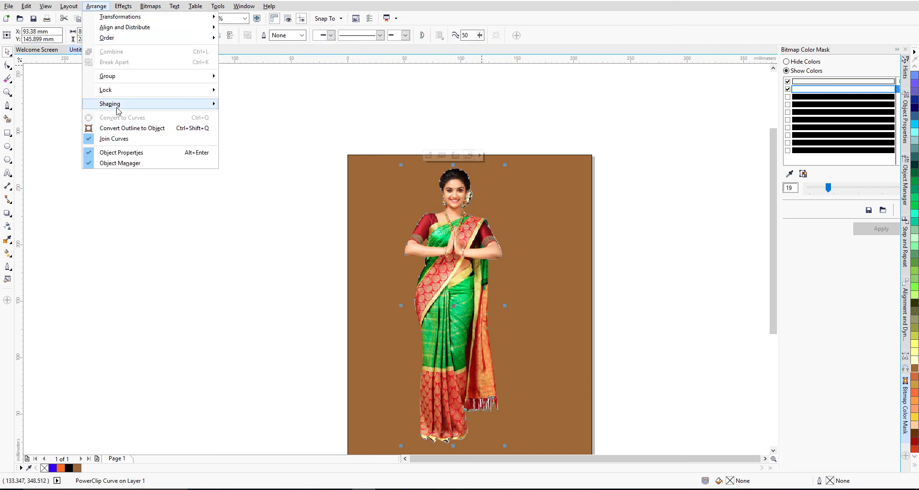
{"action": "mouse_move", "coordinate": [120, 98]}
{"action": "left_click", "coordinate": [96, 6]}
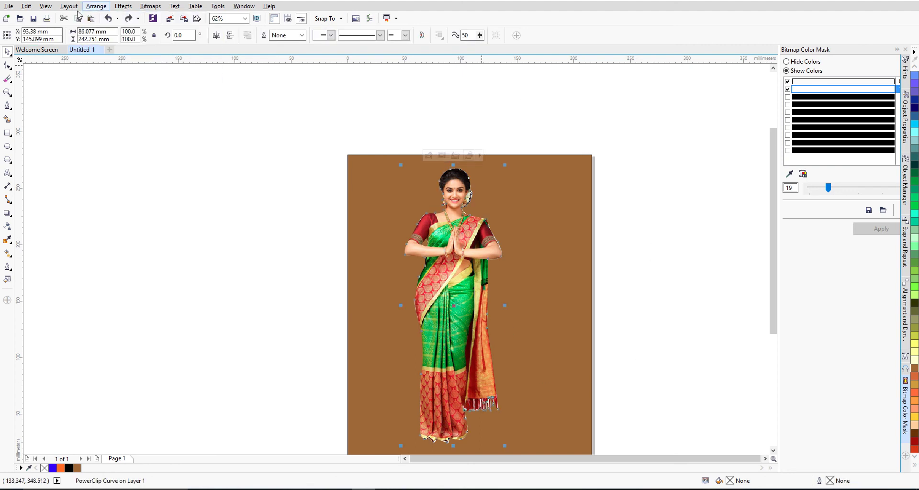
{"action": "left_click", "coordinate": [96, 5]}
{"action": "mouse_move", "coordinate": [70, 7]}
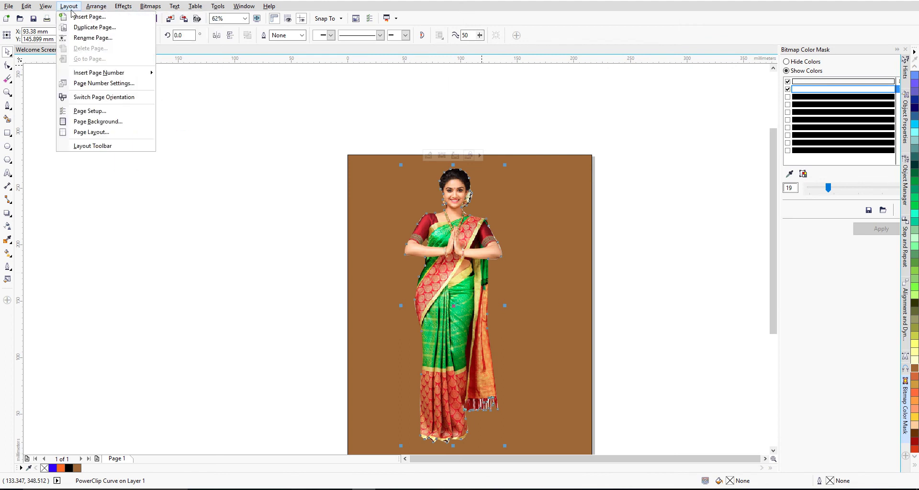
{"action": "mouse_move", "coordinate": [123, 6]}
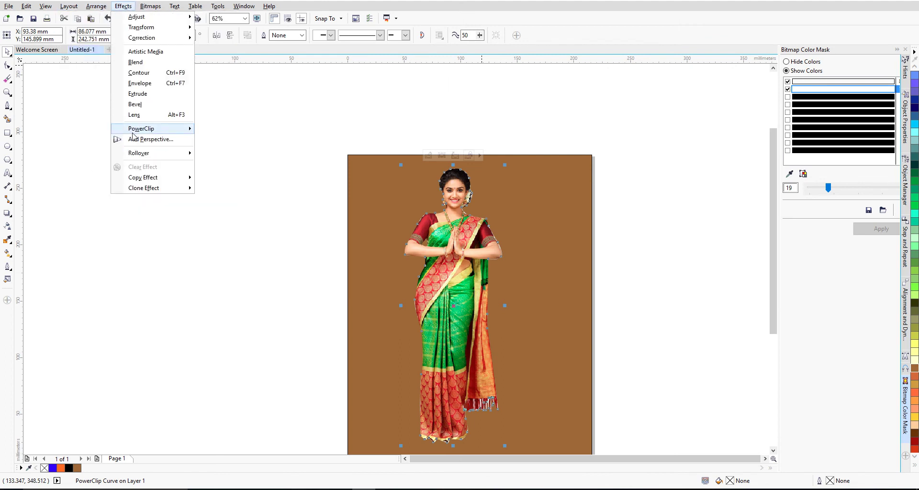
{"action": "mouse_move", "coordinate": [138, 128]}
{"action": "left_click", "coordinate": [223, 130]}
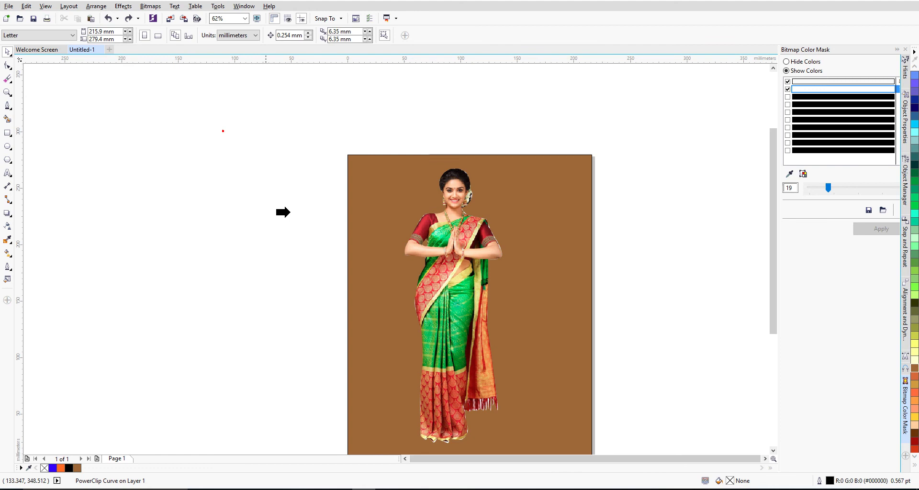
{"action": "left_click", "coordinate": [371, 211]}
{"action": "left_click", "coordinate": [688, 153]}
{"action": "left_click", "coordinate": [531, 197]}
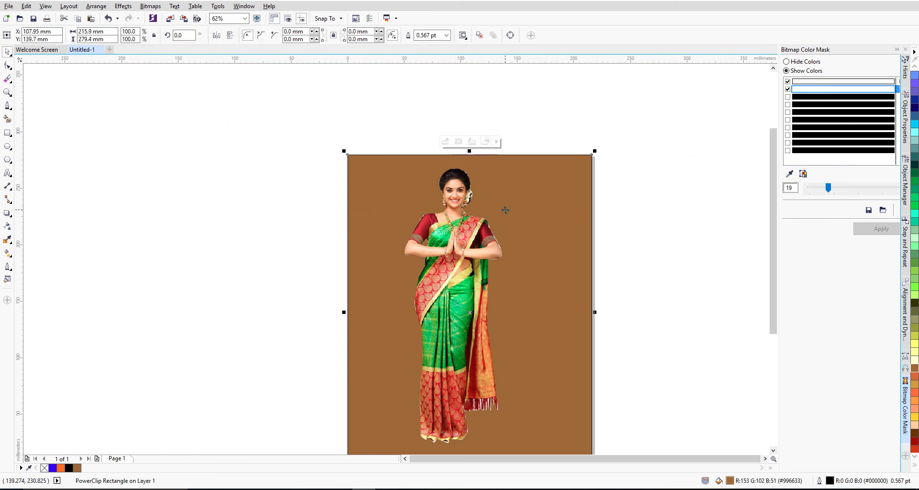
{"action": "left_click", "coordinate": [642, 152]}
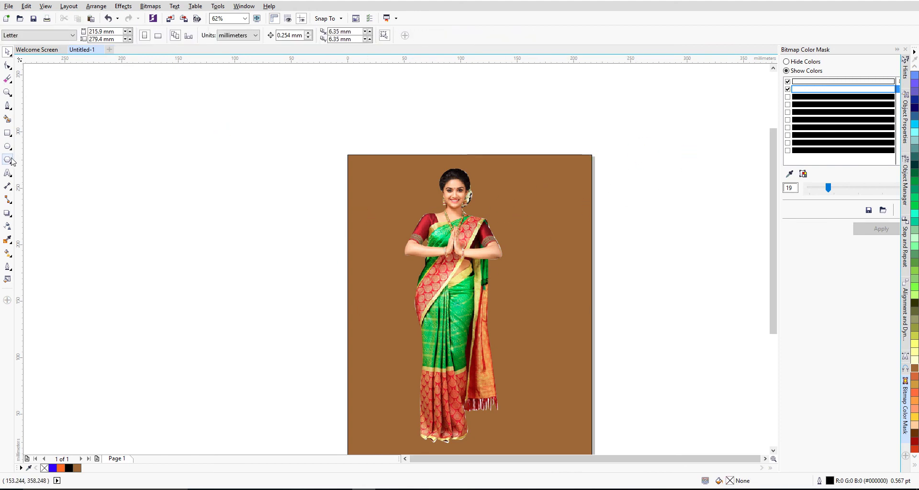
Scale the brown background frame with the clipped woman down about its centre, leaving a narrow white margin inside the page.
{"action": "left_click", "coordinate": [8, 132]}
{"action": "left_click", "coordinate": [7, 51]}
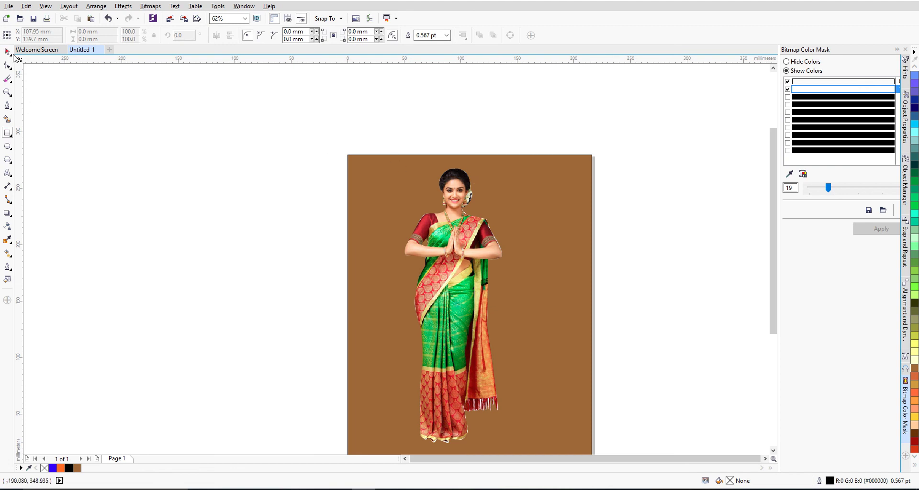
{"action": "left_click", "coordinate": [378, 192]}
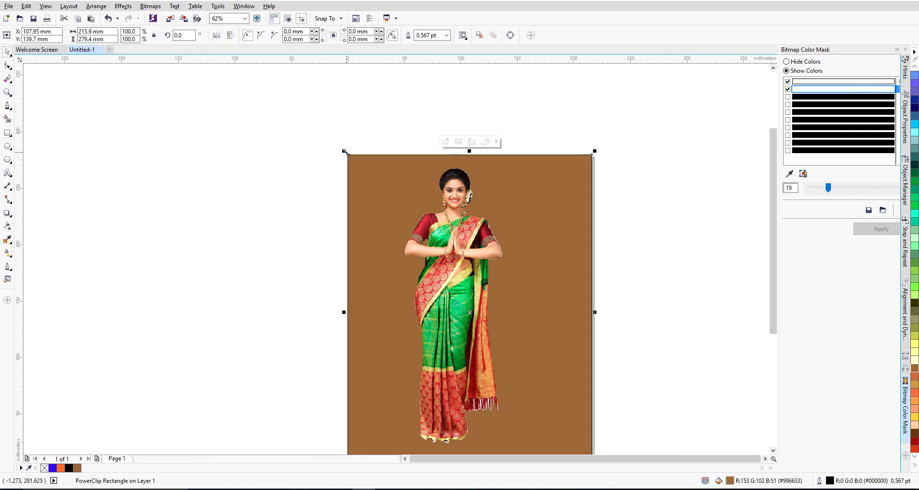
{"action": "left_click_drag", "start_coordinate": [345, 151], "coordinate": [353, 163]}
{"action": "left_click", "coordinate": [267, 151]}
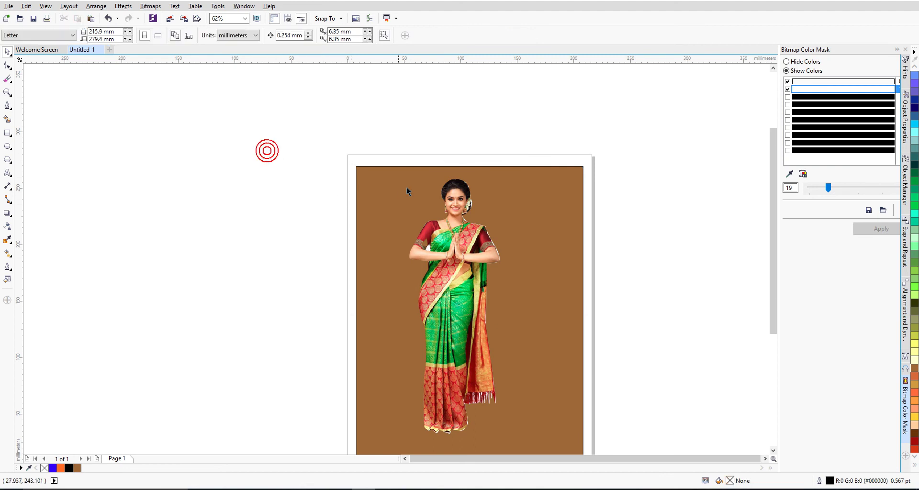
{"action": "left_click", "coordinate": [408, 157]}
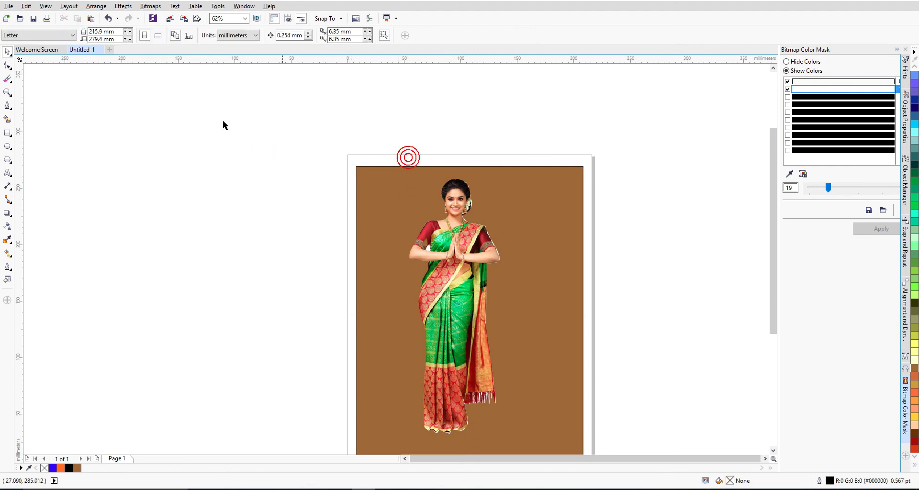
Add a page-sized rectangle of 215.9 × 279.4 mm around the brown background frame.
{"action": "double_click", "coordinate": [8, 134]}
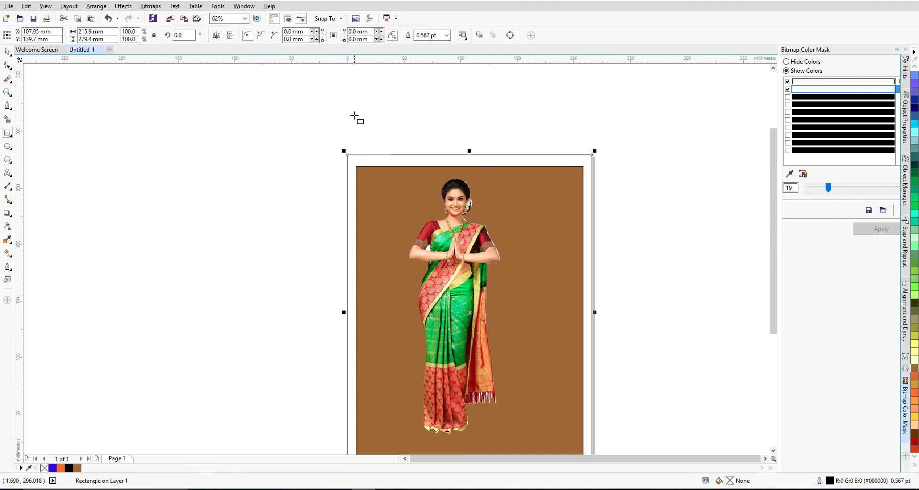
{"action": "left_click", "coordinate": [8, 52]}
{"action": "left_click", "coordinate": [219, 110]}
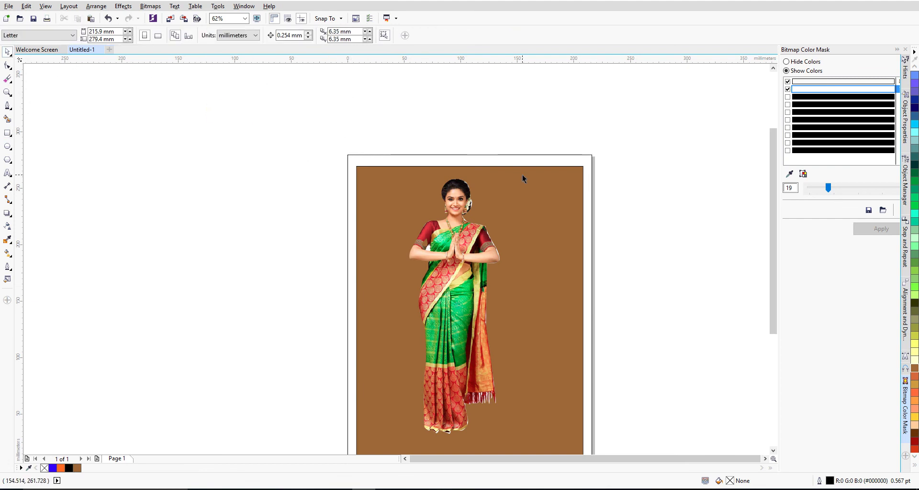
{"action": "left_click", "coordinate": [520, 163]}
{"action": "left_click_drag", "start_coordinate": [773, 293], "coordinate": [772, 312]}
{"action": "left_click", "coordinate": [650, 329]}
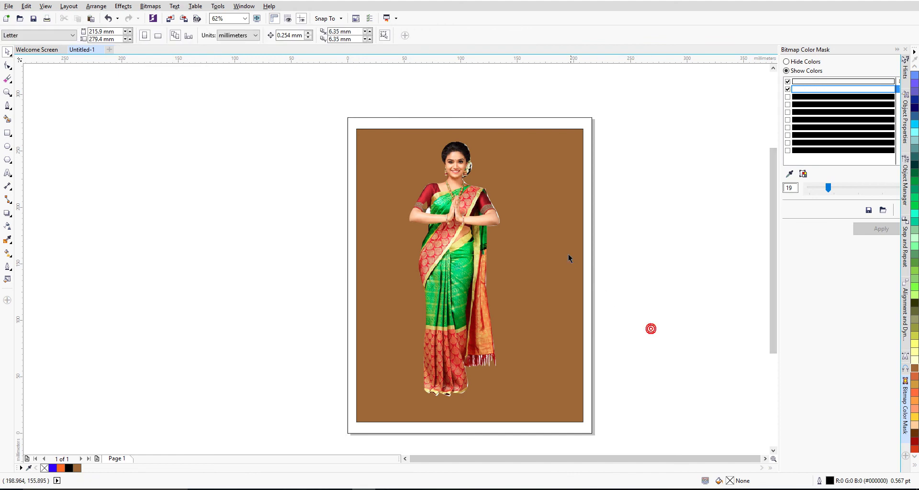
{"action": "left_click", "coordinate": [533, 250]}
{"action": "left_click", "coordinate": [635, 232]}
Draw a black Artistic Media brush stroke, 12.7 mm wide, slanting upward across the woman's feet.
{"action": "left_click", "coordinate": [7, 147]}
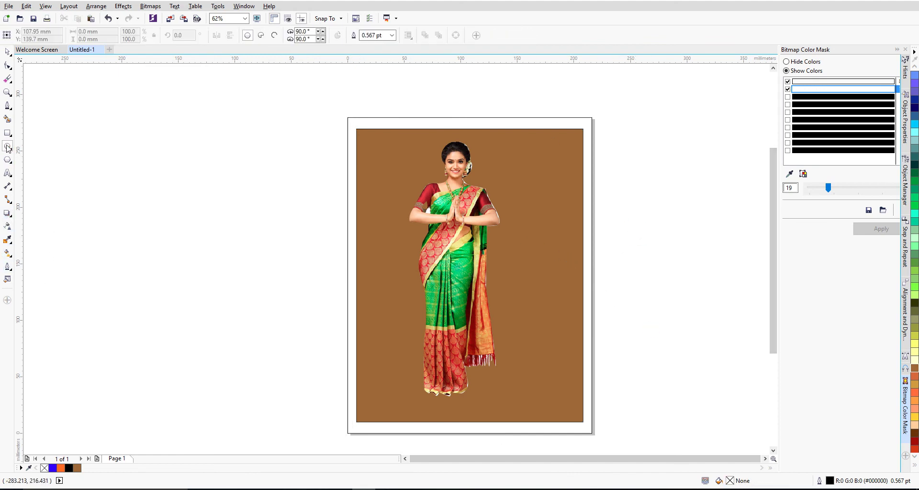
{"action": "left_click", "coordinate": [8, 106]}
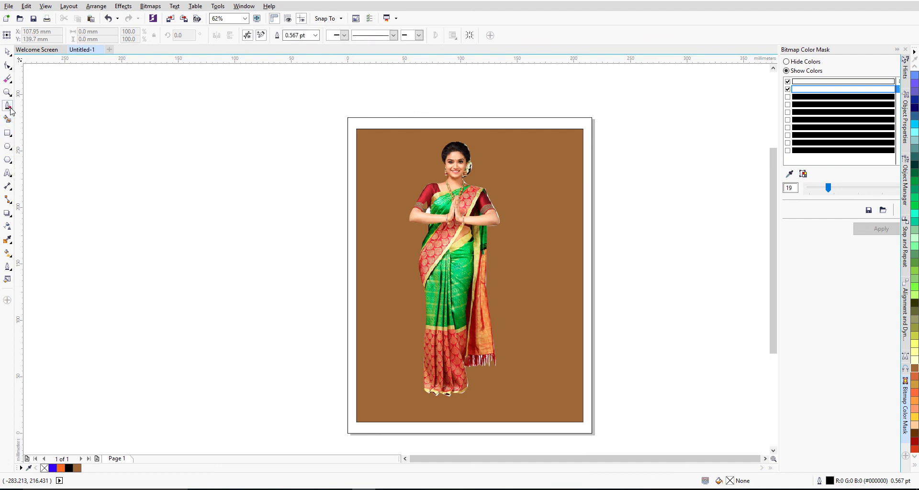
{"action": "left_click", "coordinate": [11, 110]}
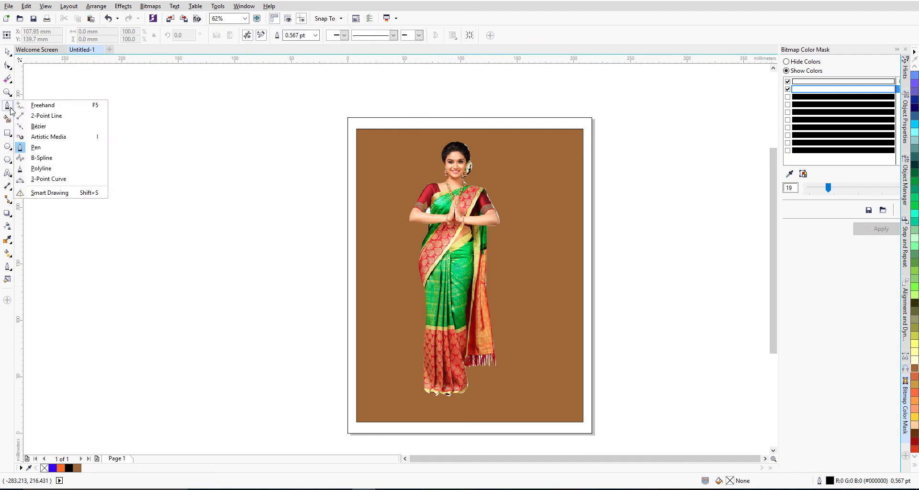
{"action": "left_click", "coordinate": [38, 137]}
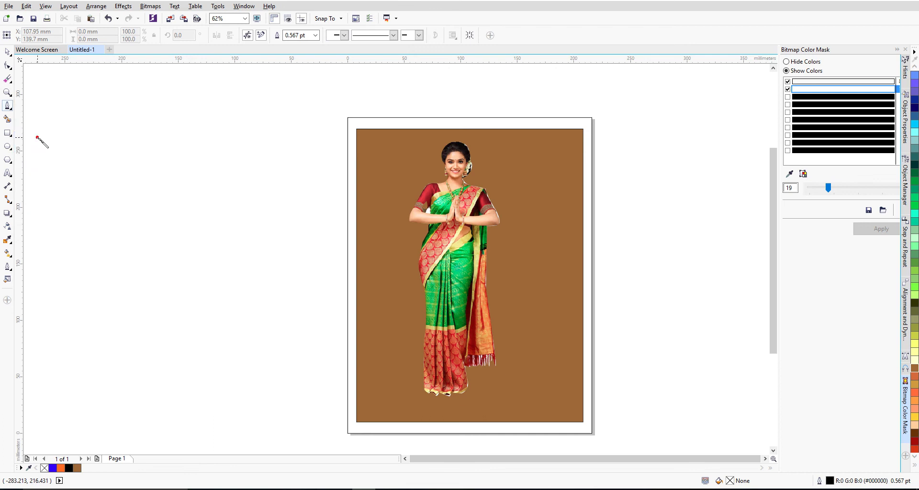
{"action": "left_click_drag", "start_coordinate": [420, 405], "coordinate": [487, 379]}
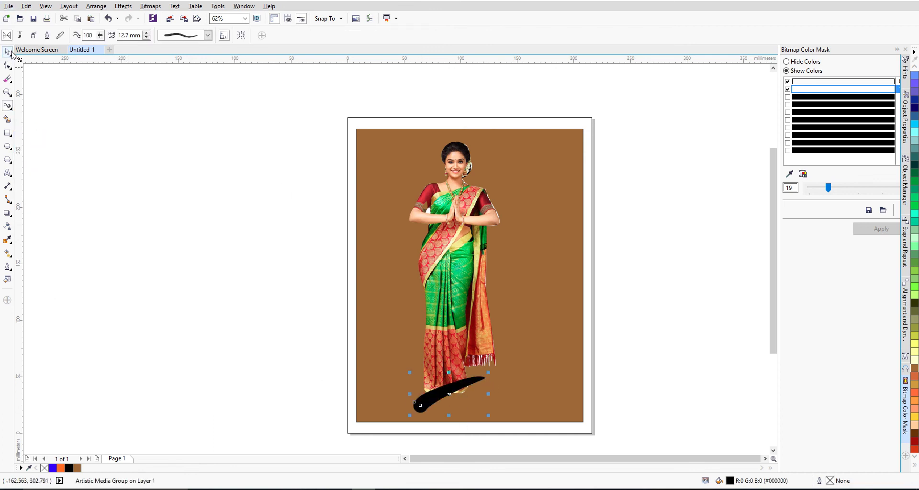
Shift the black stroke slightly over the feet, try sending it back one level, and undo the reordering.
{"action": "left_click", "coordinate": [11, 53]}
{"action": "mouse_move", "coordinate": [444, 393]}
{"action": "left_mouse_down"}
{"action": "mouse_move", "coordinate": [451, 403]}
{"action": "mouse_move", "coordinate": [454, 386]}
{"action": "left_mouse_up"}
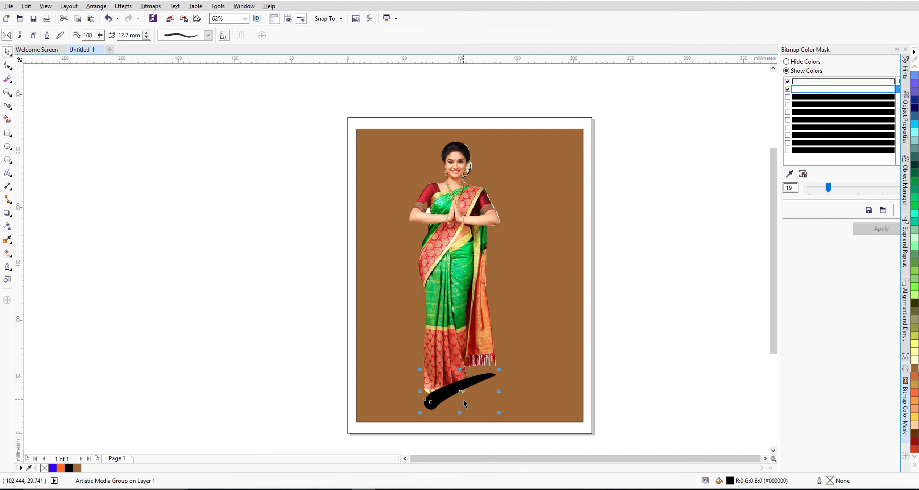
{"action": "key", "text": "ctrl+Page_Down"}
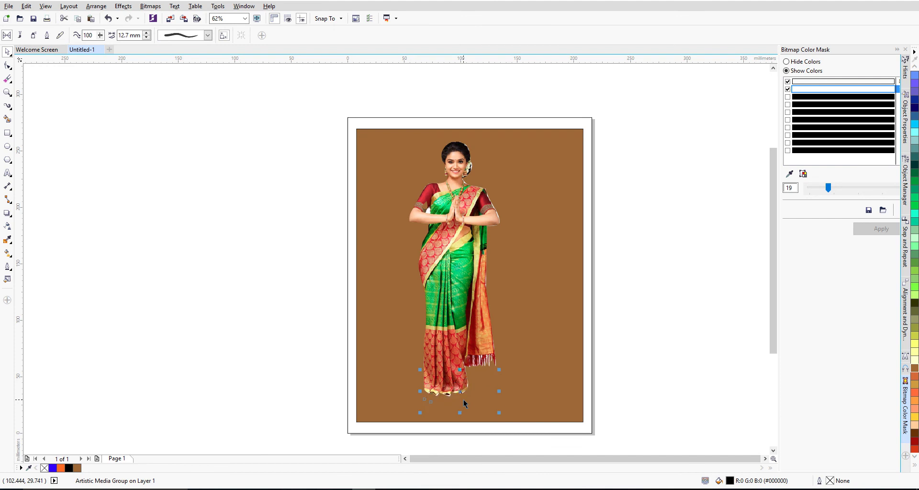
{"action": "key", "text": "ctrl+z"}
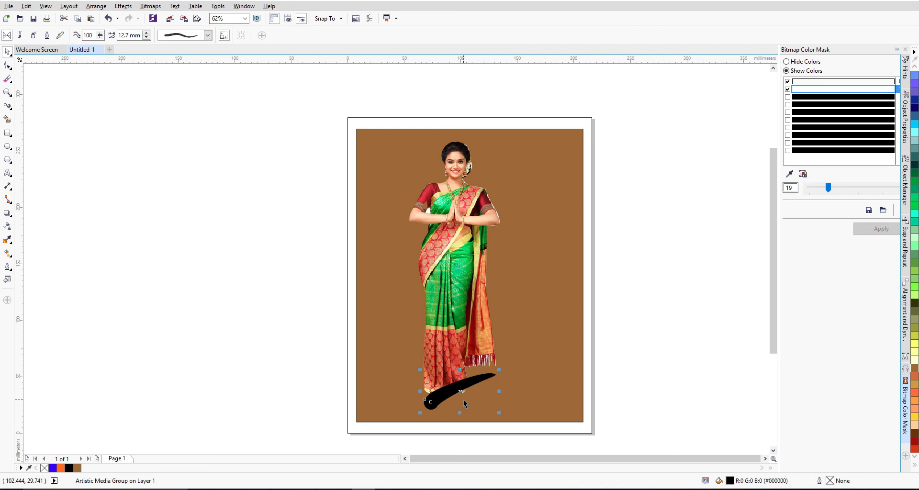
Place the black stroke nearly level just beneath the woman's feet and set its freehand smoothing to 63.
{"action": "mouse_move", "coordinate": [461, 392]}
{"action": "left_mouse_down"}
{"action": "mouse_move", "coordinate": [454, 407]}
{"action": "mouse_move", "coordinate": [464, 396]}
{"action": "left_mouse_up"}
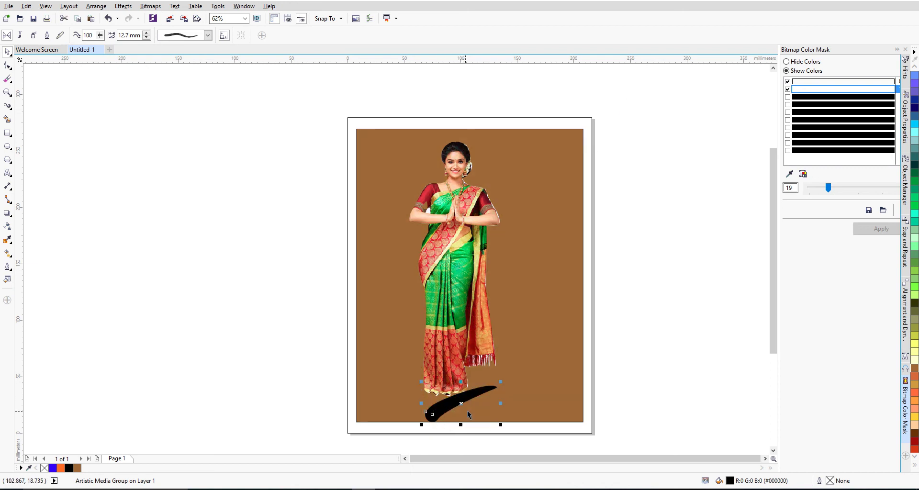
{"action": "left_click", "coordinate": [462, 405]}
{"action": "mouse_move", "coordinate": [500, 382]}
{"action": "left_mouse_down"}
{"action": "mouse_move", "coordinate": [511, 394]}
{"action": "mouse_move", "coordinate": [447, 401]}
{"action": "left_mouse_up"}
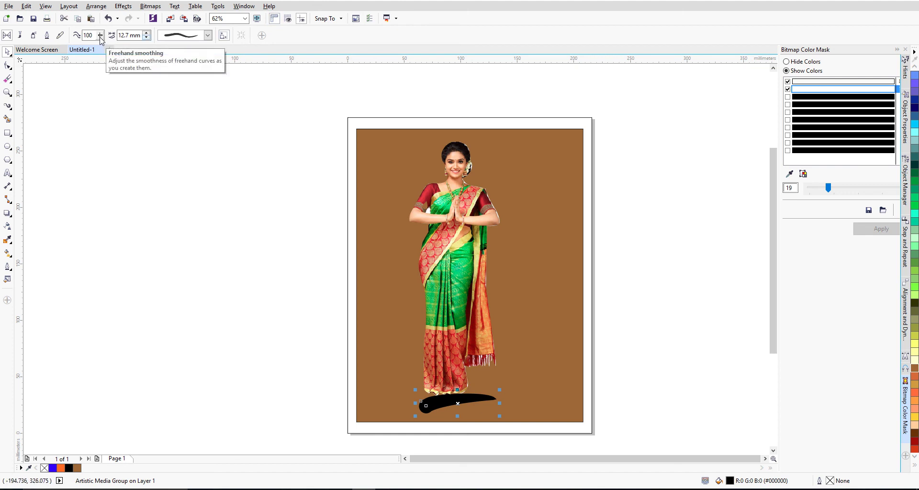
{"action": "left_click_drag", "start_coordinate": [96, 35], "coordinate": [84, 37]}
{"action": "type", "text": "3"}
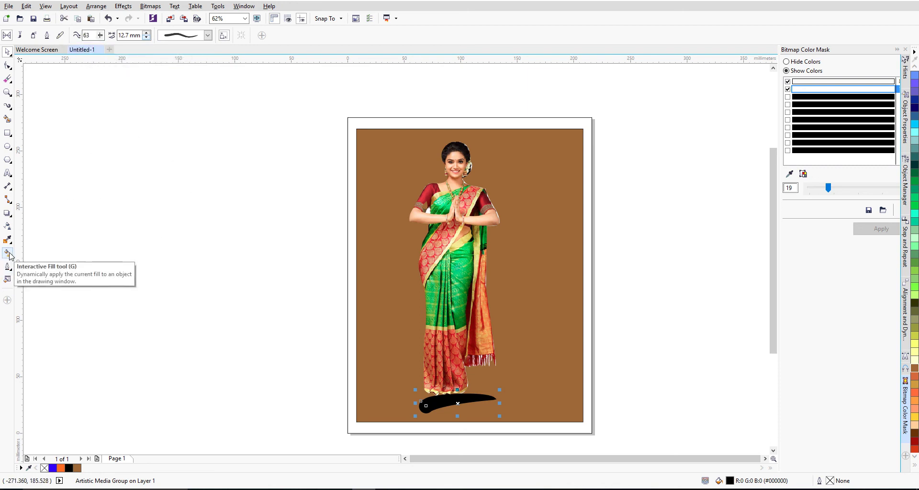
Apply a linear transparency to the brown background frame, fading diagonally toward its lower-right corner at -34.1°.
{"action": "left_click", "coordinate": [8, 226]}
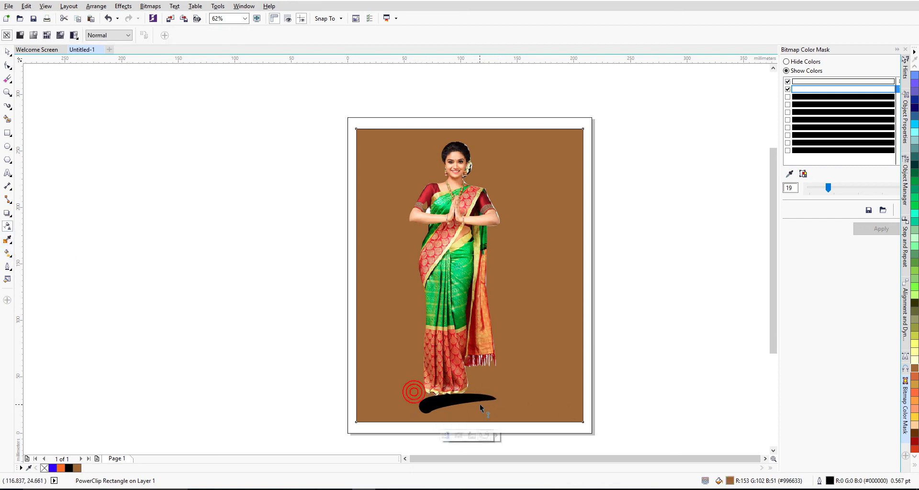
{"action": "left_click_drag", "start_coordinate": [424, 407], "coordinate": [484, 413]}
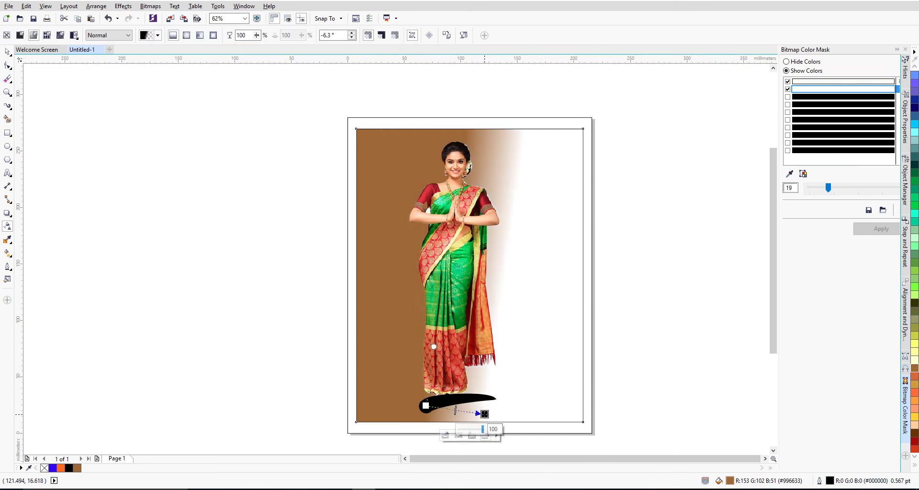
{"action": "left_click_drag", "start_coordinate": [425, 406], "coordinate": [400, 340]}
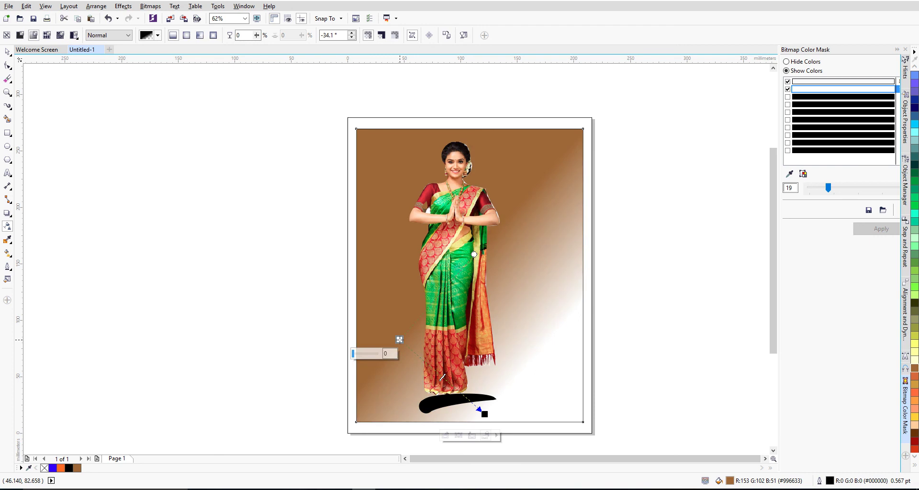
Redirect the brown background's linear transparency to about -108.8° so it fades from top to bottom.
{"action": "left_click_drag", "start_coordinate": [399, 340], "coordinate": [534, 226]}
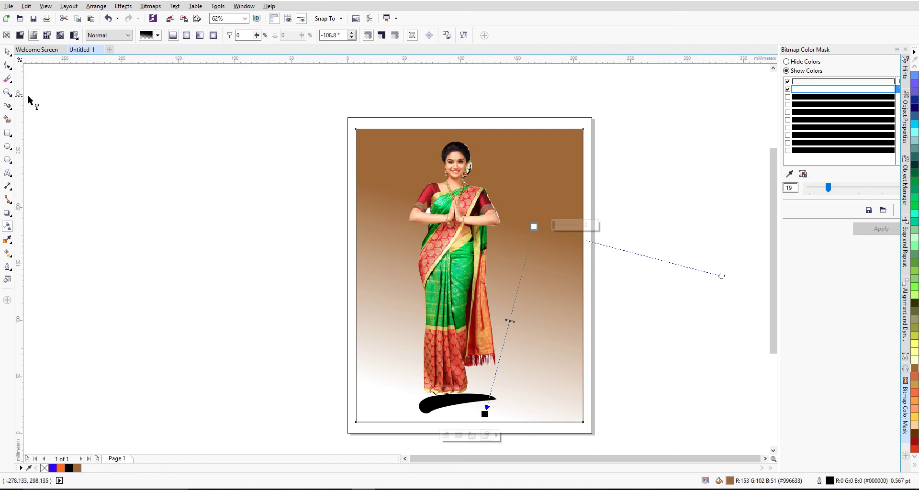
Delete the black brush stroke beneath the woman's feet.
{"action": "left_click", "coordinate": [8, 51]}
{"action": "left_click", "coordinate": [426, 407]}
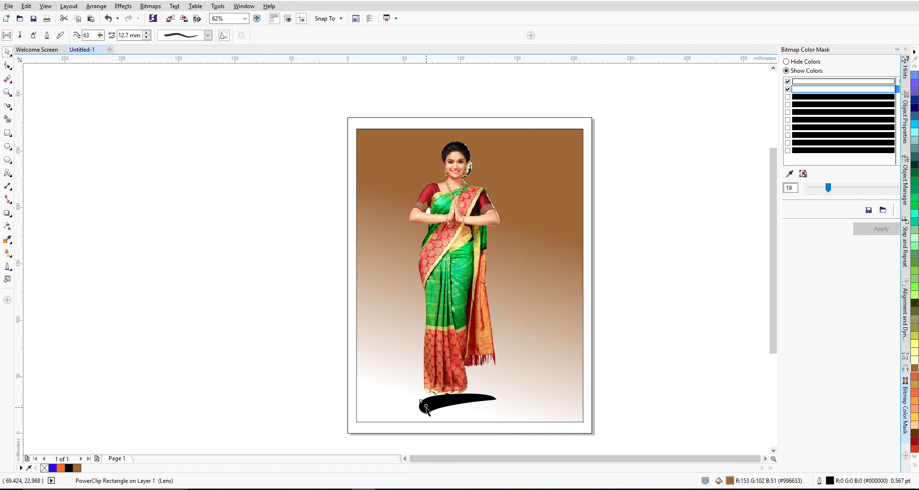
{"action": "key", "text": "Delete"}
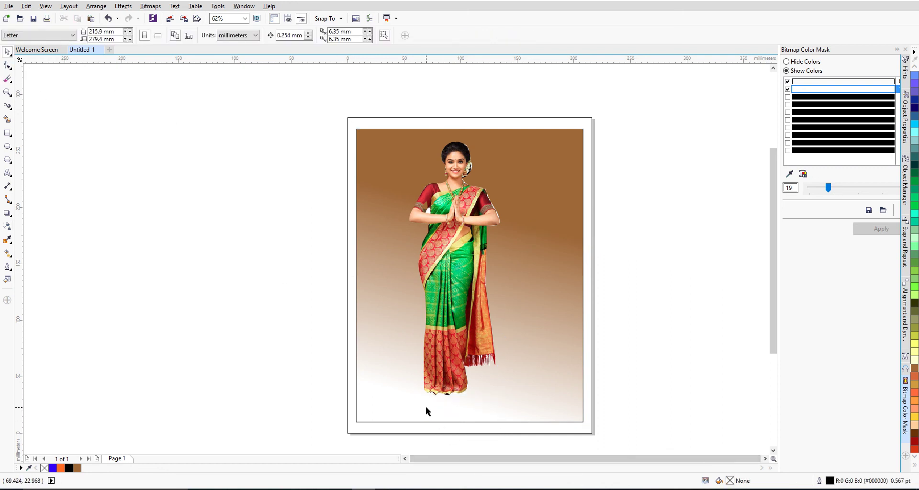
Try blue and bright green fills on the outer page-sized rectangle, and settle on olive (#999966).
{"action": "left_click", "coordinate": [451, 207]}
{"action": "left_click", "coordinate": [619, 174]}
{"action": "left_click", "coordinate": [519, 121]}
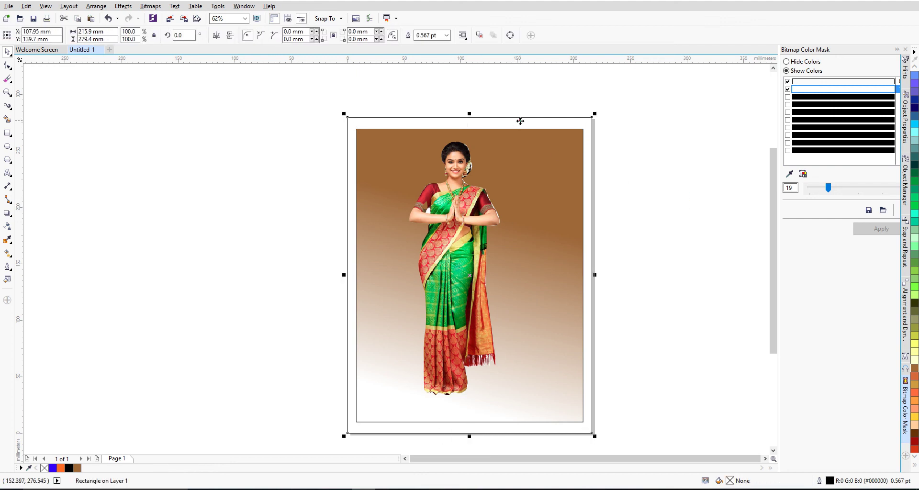
{"action": "left_click", "coordinate": [915, 107]}
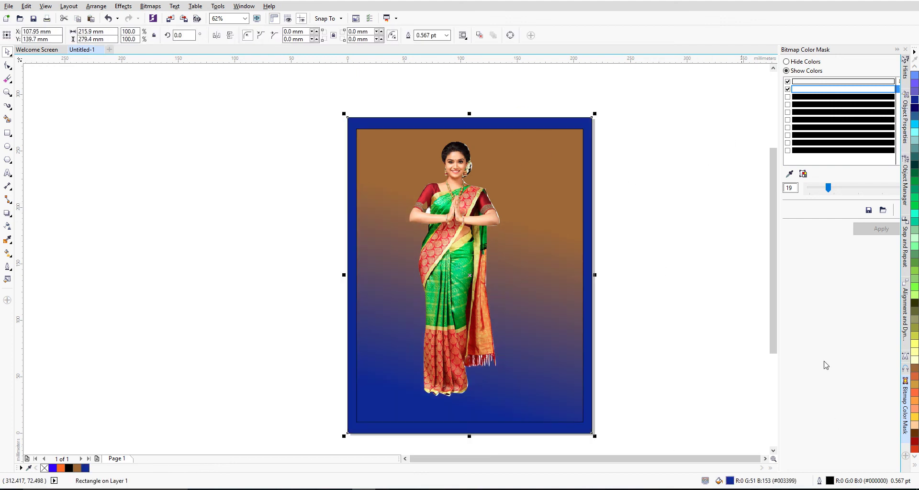
{"action": "left_click", "coordinate": [915, 289]}
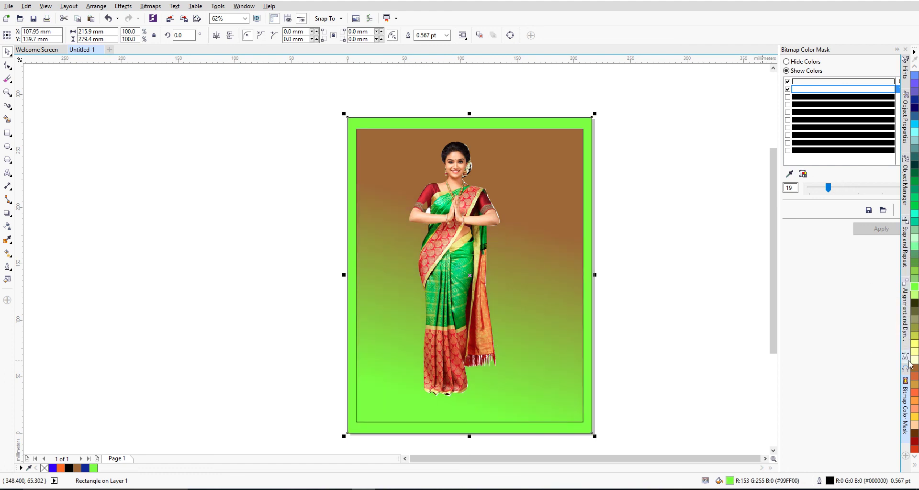
{"action": "left_click", "coordinate": [915, 321]}
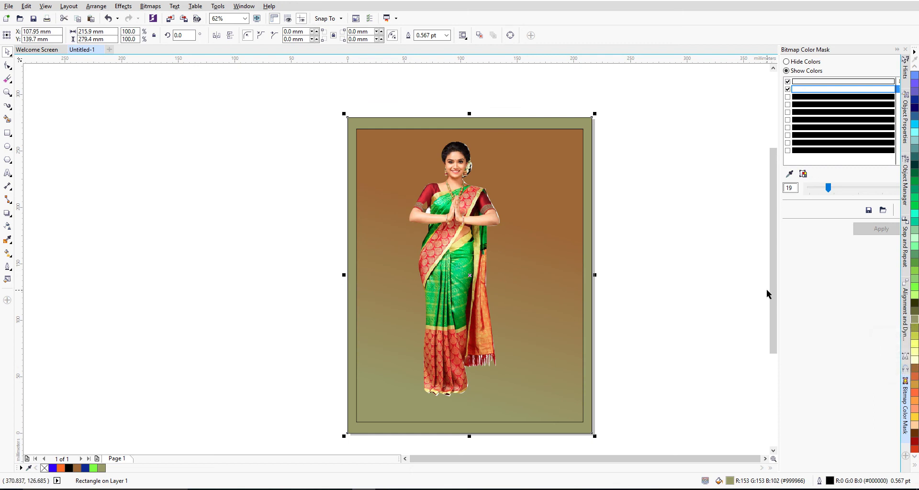
{"action": "left_click", "coordinate": [714, 289]}
{"action": "left_click", "coordinate": [587, 126]}
{"action": "left_click", "coordinate": [675, 301]}
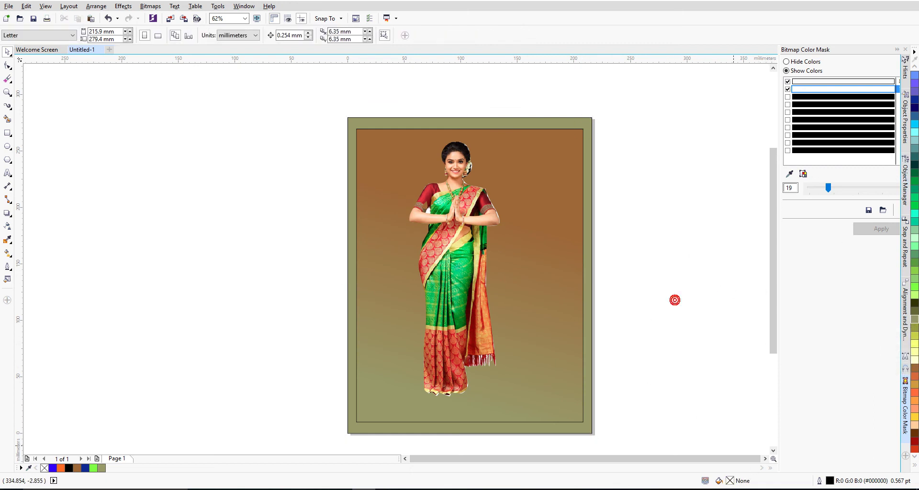
Fit the whole page in the view and preview the composition full screen.
{"action": "left_click", "coordinate": [765, 458]}
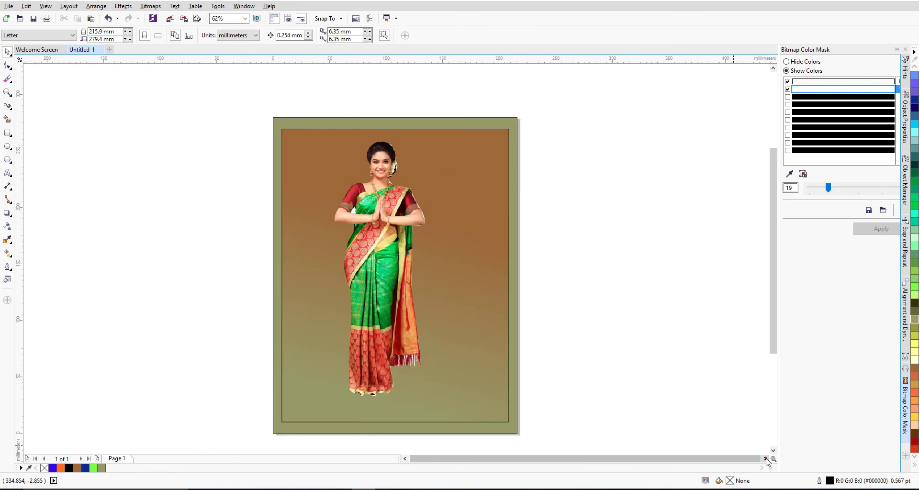
{"action": "left_click_drag", "start_coordinate": [775, 331], "coordinate": [776, 344]}
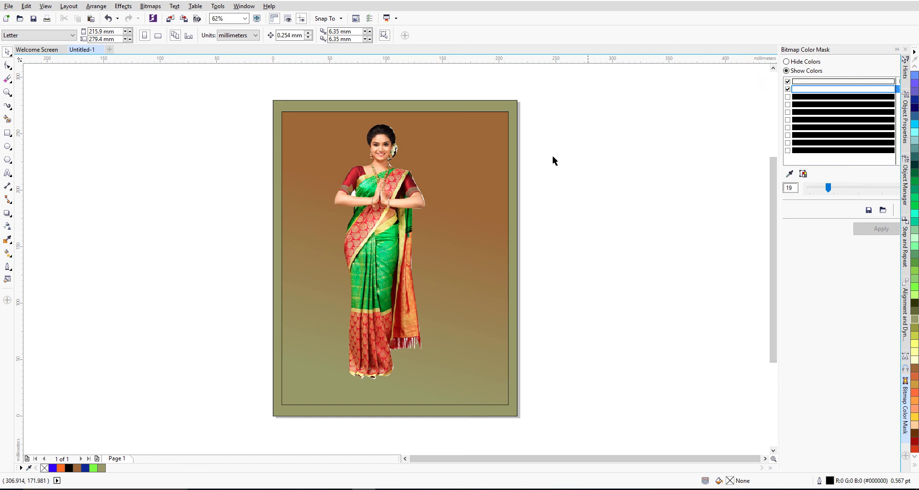
{"action": "left_click", "coordinate": [244, 18]}
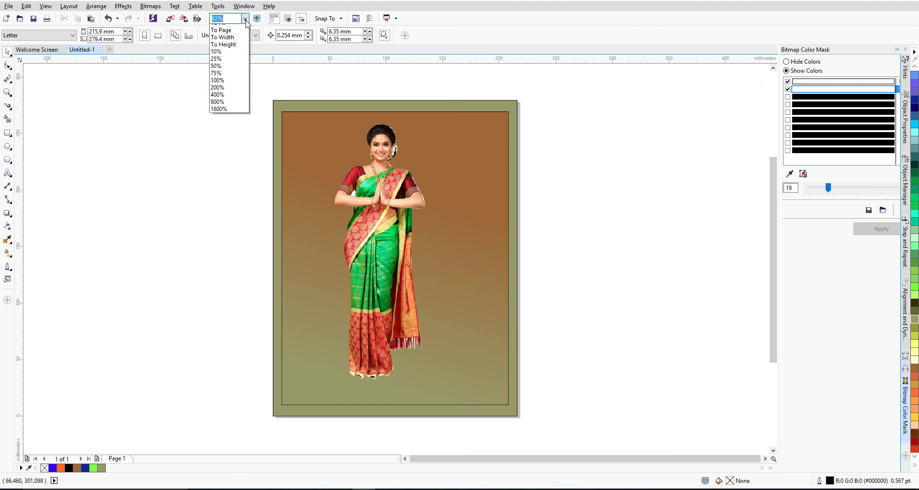
{"action": "left_click", "coordinate": [228, 34]}
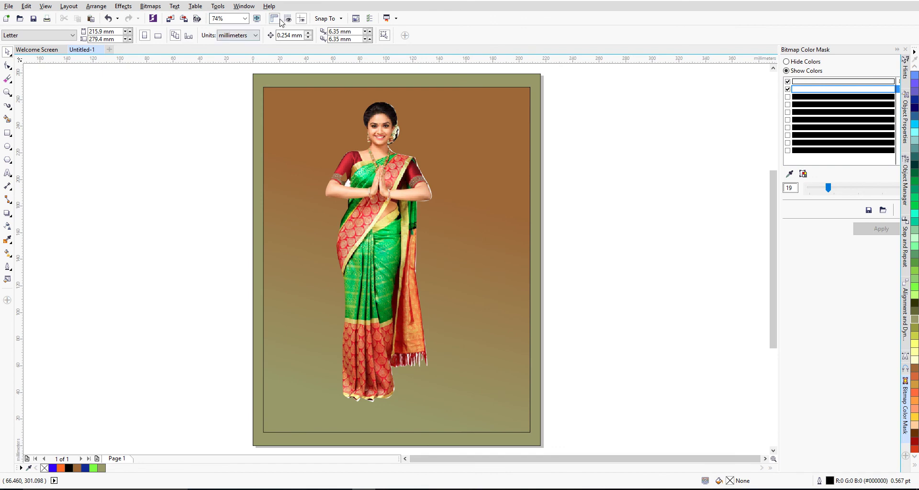
{"action": "left_click", "coordinate": [257, 21]}
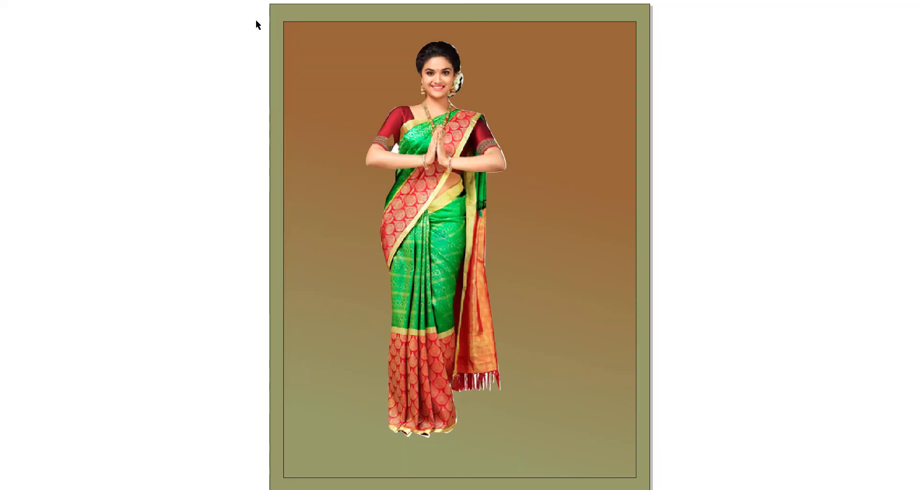